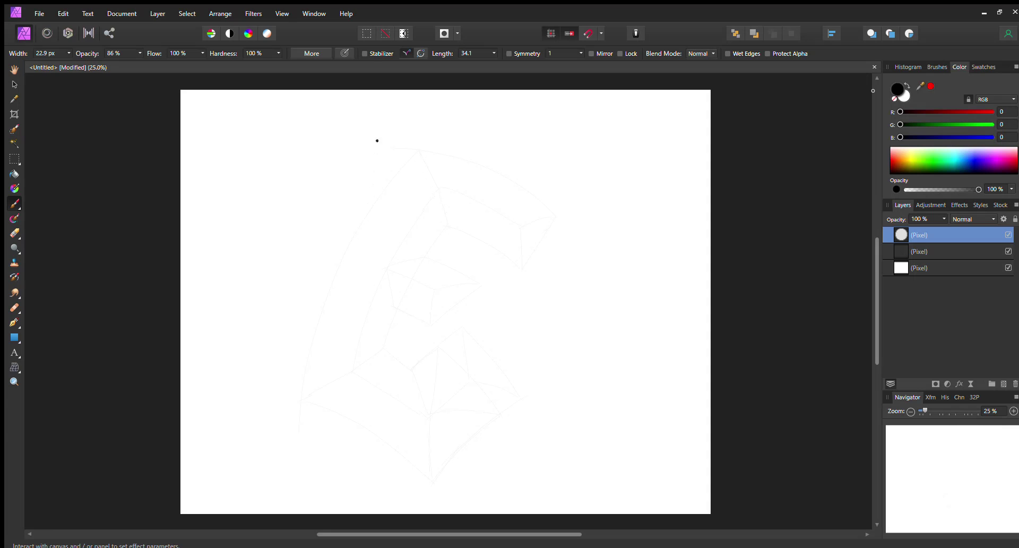
# Paint the black outline of the E's spine, base and lower arm over the sketch, using a stabilized 22.9 px brush.
pyautogui.moveTo(302, 399)
pyautogui.mouseDown()
pyautogui.moveTo(325, 304)
pyautogui.moveTo(361, 227)
pyautogui.moveTo(431, 140)
pyautogui.mouseUp()
pyautogui.moveTo(304, 400)
pyautogui.mouseDown()
pyautogui.moveTo(444, 493)
pyautogui.moveTo(449, 460)
pyautogui.moveTo(534, 392)
pyautogui.mouseUp()
pyautogui.moveTo(461, 327); pyautogui.dragTo(529, 408)
pyautogui.moveTo(462, 327)
pyautogui.mouseDown()
pyautogui.moveTo(401, 382)
pyautogui.moveTo(390, 354)
pyautogui.moveTo(427, 380)
pyautogui.mouseUp()
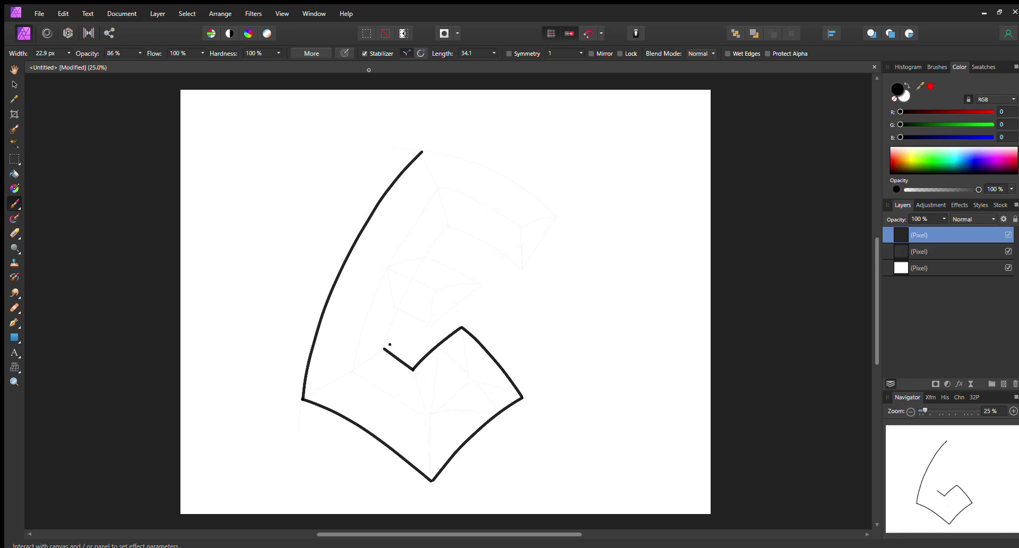
# Paint the black outline of the E's inner edges, middle arm and top arm to close the letter shape.
pyautogui.moveTo(385, 345)
pyautogui.mouseDown()
pyautogui.moveTo(405, 293)
pyautogui.moveTo(448, 334)
pyautogui.moveTo(444, 314)
pyautogui.moveTo(502, 274)
pyautogui.mouseUp()
pyautogui.moveTo(428, 259); pyautogui.dragTo(501, 293)
pyautogui.moveTo(427, 256)
pyautogui.mouseDown()
pyautogui.moveTo(433, 234)
pyautogui.moveTo(459, 211)
pyautogui.mouseUp()
pyautogui.moveTo(424, 153)
pyautogui.mouseDown()
pyautogui.moveTo(497, 174)
pyautogui.moveTo(573, 229)
pyautogui.moveTo(559, 221)
pyautogui.moveTo(483, 264)
pyautogui.mouseUp()
pyautogui.moveTo(449, 227); pyautogui.dragTo(507, 256)
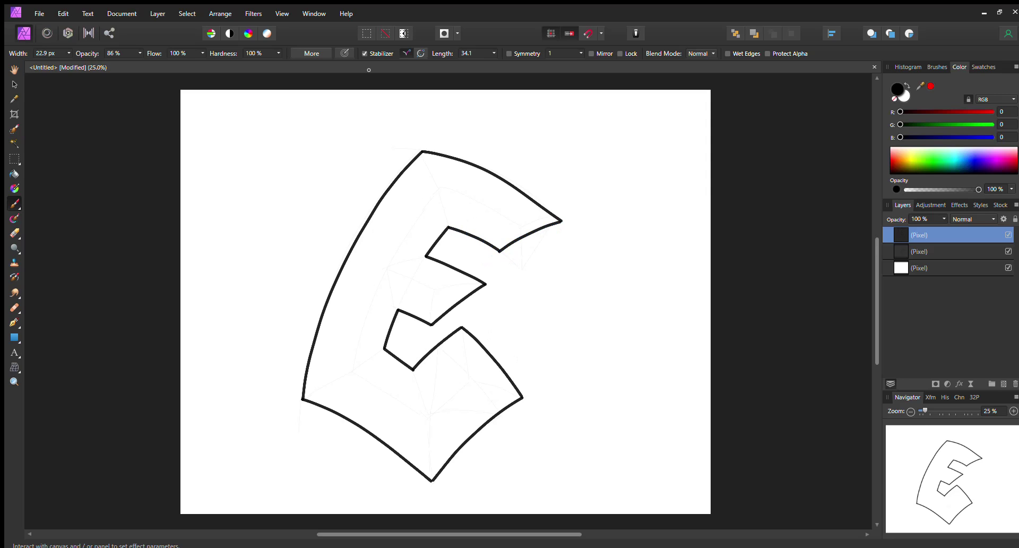
# Add a pixel layer below the black outline and paint blue (20, 152, 255) bevel lines along the spine and top arm.
pyautogui.hotkey('ctrl', 'shift', 'n')
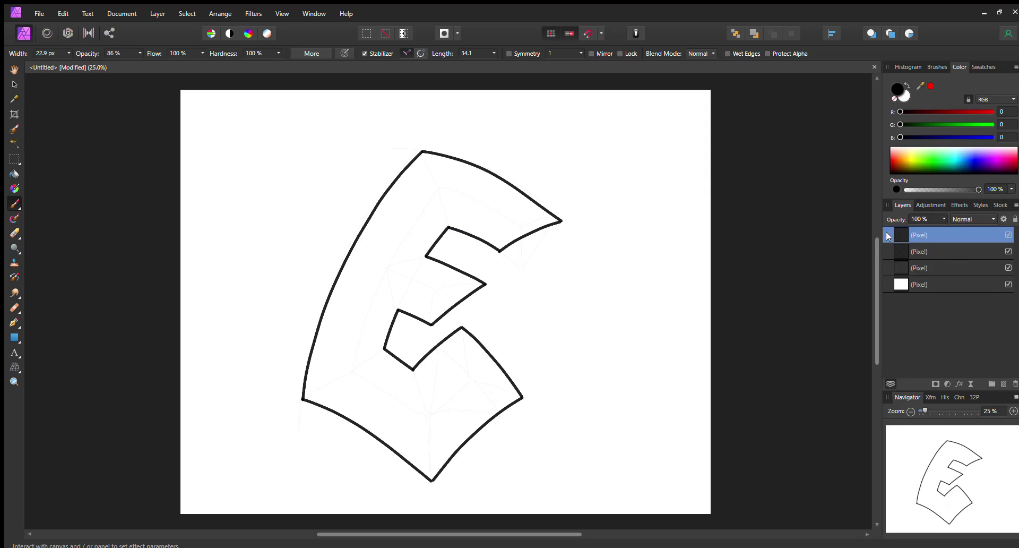
pyautogui.click(894, 245)
pyautogui.click(961, 153)
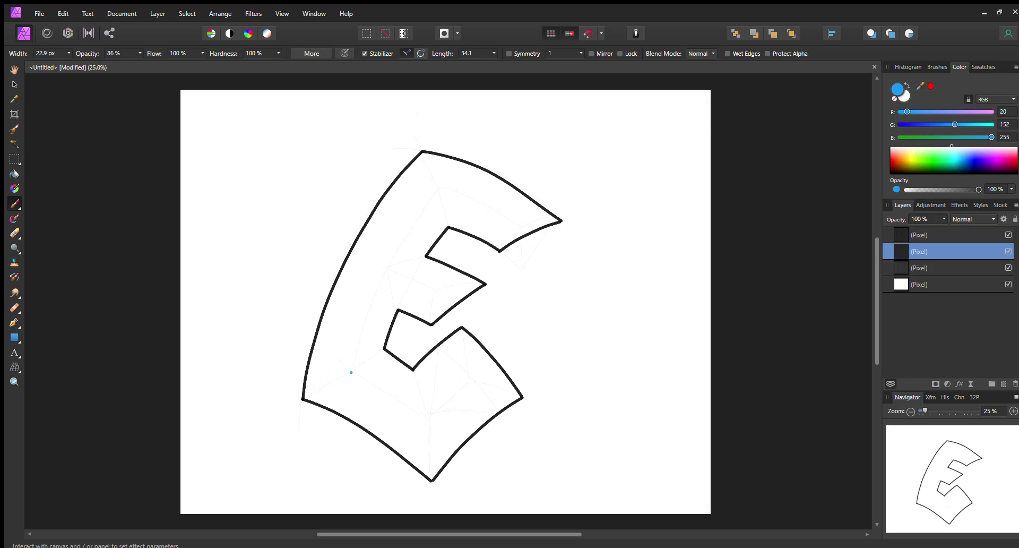
pyautogui.moveTo(303, 398); pyautogui.dragTo(367, 365)
pyautogui.moveTo(426, 160); pyautogui.dragTo(444, 206)
pyautogui.moveTo(350, 371)
pyautogui.mouseDown()
pyautogui.moveTo(380, 274)
pyautogui.moveTo(452, 180)
pyautogui.mouseUp()
pyautogui.moveTo(500, 249)
pyautogui.mouseDown()
pyautogui.moveTo(519, 203)
pyautogui.moveTo(549, 220)
pyautogui.moveTo(494, 224)
pyautogui.mouseUp()
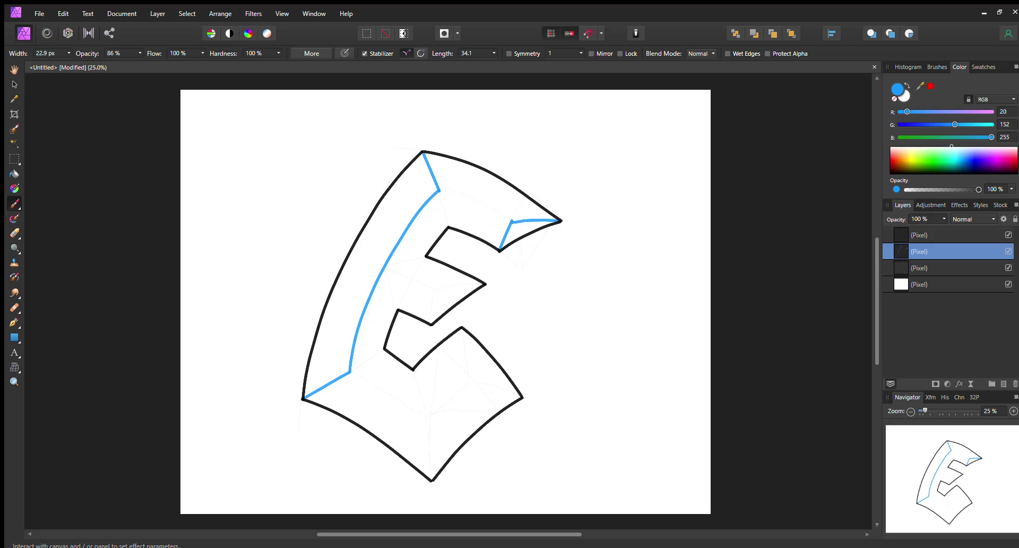
pyautogui.moveTo(439, 190); pyautogui.dragTo(523, 228)
# Paint the remaining blue bevel lines inside the lower arm, the base, the inner spine and the middle arm.
pyautogui.moveTo(462, 329)
pyautogui.mouseDown()
pyautogui.moveTo(476, 394)
pyautogui.moveTo(481, 381)
pyautogui.moveTo(531, 406)
pyautogui.mouseUp()
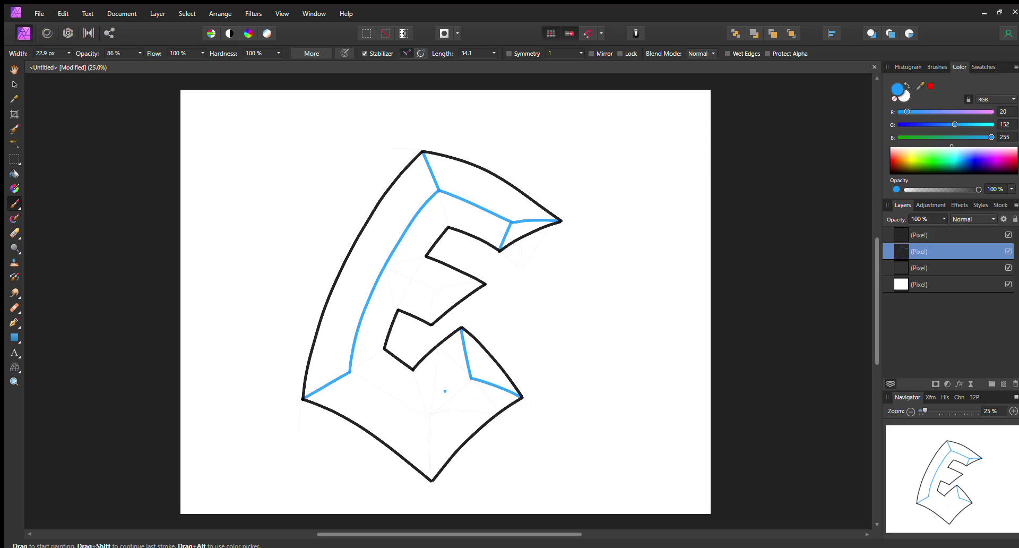
pyautogui.moveTo(469, 379)
pyautogui.mouseDown()
pyautogui.moveTo(417, 435)
pyautogui.moveTo(430, 434)
pyautogui.moveTo(433, 497)
pyautogui.mouseUp()
pyautogui.moveTo(354, 376); pyautogui.dragTo(424, 416)
pyautogui.moveTo(415, 371); pyautogui.dragTo(433, 436)
pyautogui.moveTo(360, 366)
pyautogui.mouseDown()
pyautogui.moveTo(432, 322)
pyautogui.moveTo(442, 270)
pyautogui.moveTo(484, 285)
pyautogui.moveTo(423, 292)
pyautogui.moveTo(428, 285)
pyautogui.moveTo(409, 275)
pyautogui.moveTo(436, 288)
pyautogui.moveTo(368, 262)
pyautogui.moveTo(404, 325)
pyautogui.mouseUp()
pyautogui.moveTo(439, 191)
pyautogui.mouseDown()
pyautogui.moveTo(451, 233)
pyautogui.moveTo(375, 271)
pyautogui.mouseUp()
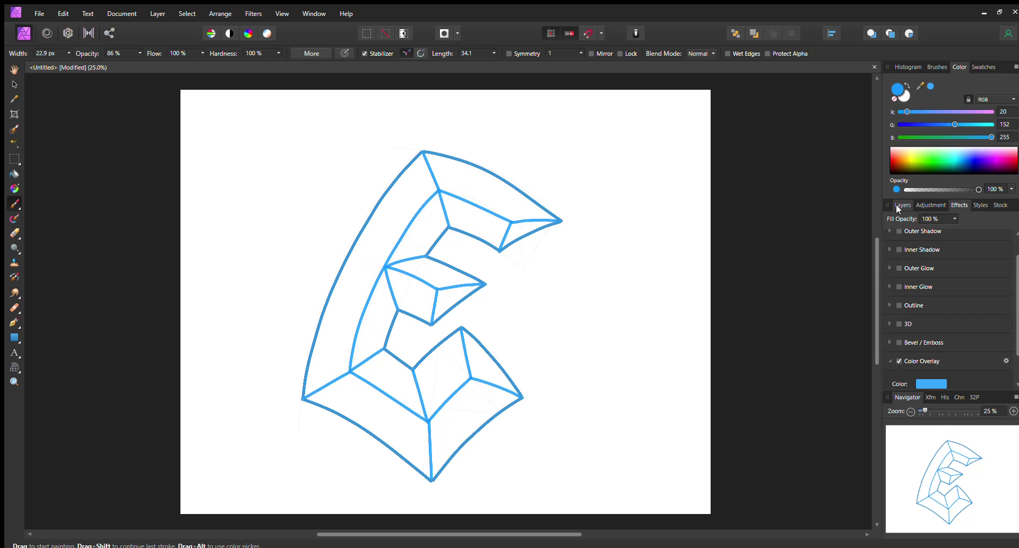
# Merge the outline copy with the colour overlay into the bevel line layer, and check it by toggling the top layer's visibility.
pyautogui.click(897, 206)
pyautogui.click(886, 250)
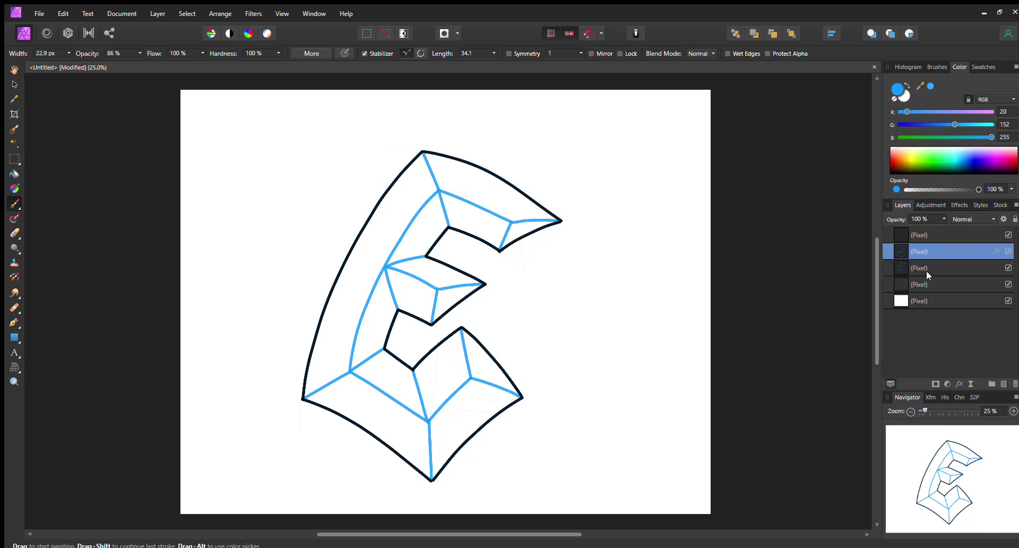
pyautogui.hotkey('ctrl', 'e')
pyautogui.click(1008, 235)
pyautogui.click(1008, 236)
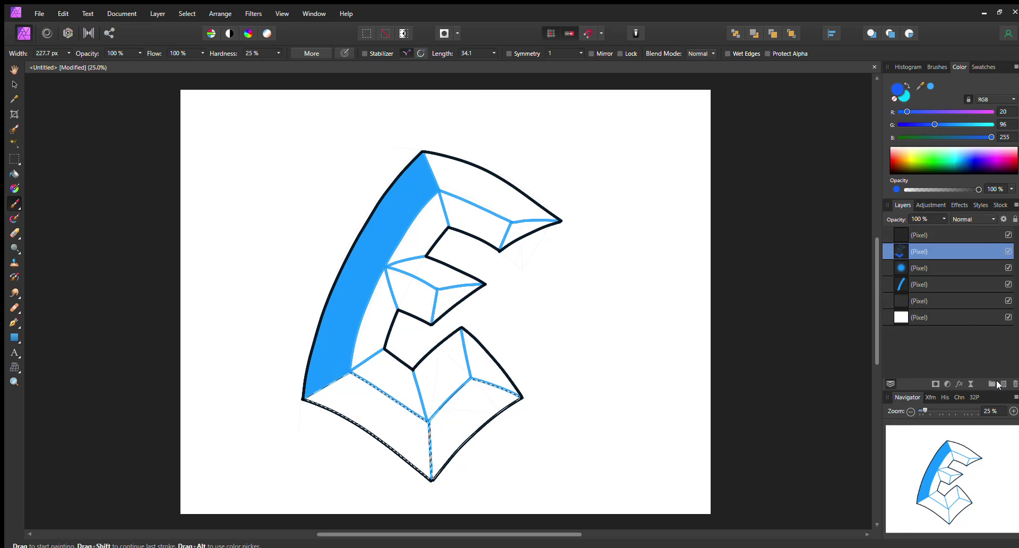
# Paint the E's two bottom bevel faces blue (20, 96, 255) on a layer beneath the bevel lines, and deselect.
pyautogui.click(910, 266)
pyautogui.moveTo(497, 409)
pyautogui.mouseDown()
pyautogui.moveTo(432, 472)
pyautogui.moveTo(422, 435)
pyautogui.moveTo(318, 401)
pyautogui.moveTo(345, 383)
pyautogui.mouseUp()
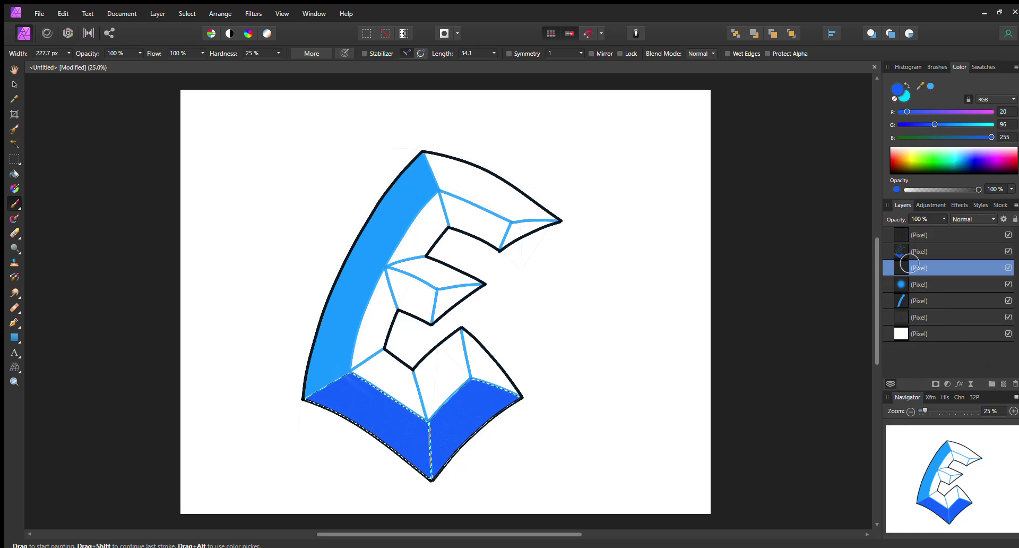
pyautogui.click(950, 248)
pyautogui.hotkey('ctrl', 'd')
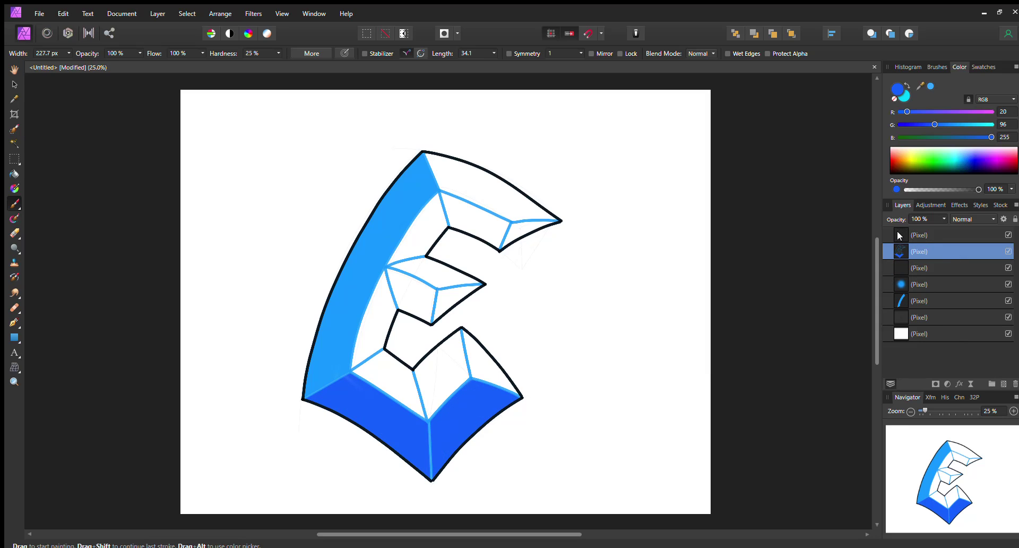
# Flood-select the upper faces of the base and lower arm, adding the top arm's upper face to the selection.
pyautogui.click(14, 143)
pyautogui.click(442, 375)
pyautogui.click(54, 54)
pyautogui.click(485, 372)
pyautogui.click(394, 378)
pyautogui.click(483, 189)
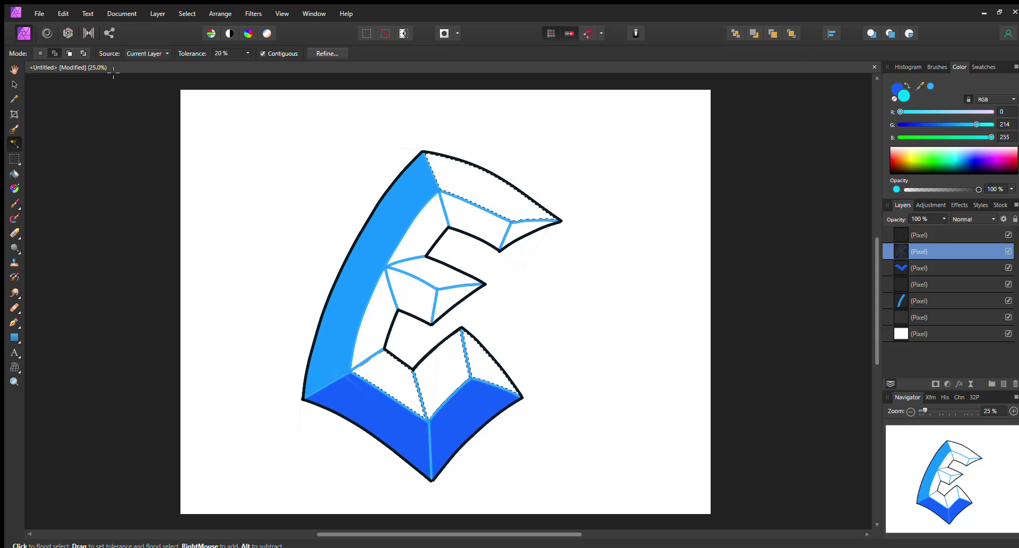
# Add a pixel layer directly beneath the bevel lines and grow the selection of the upper faces.
pyautogui.click(989, 382)
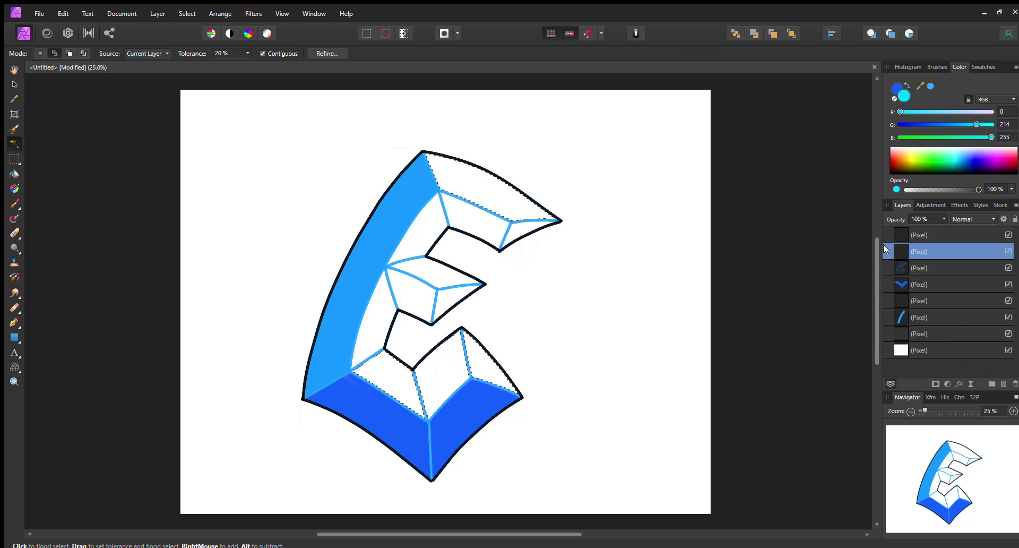
pyautogui.click(238, 192)
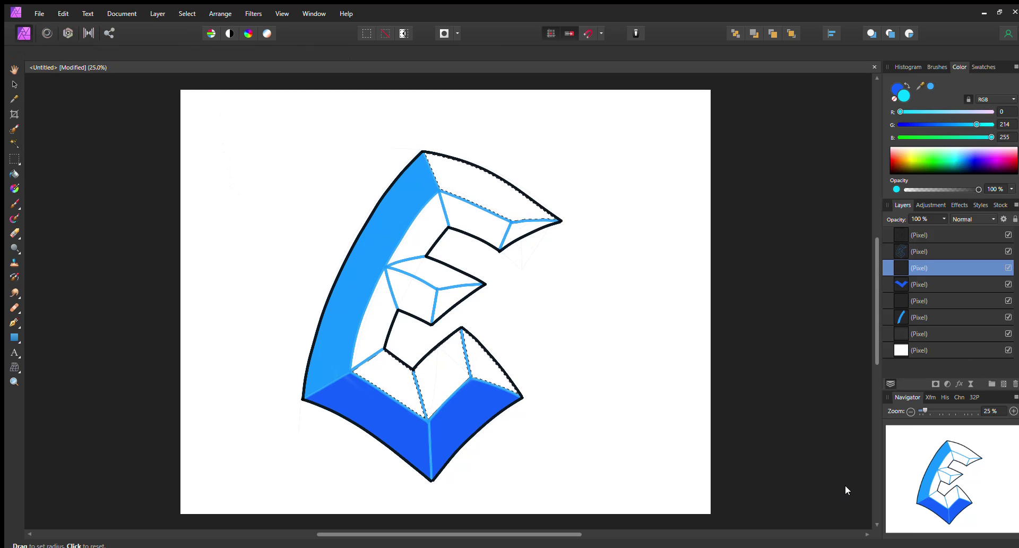
pyautogui.press('w')
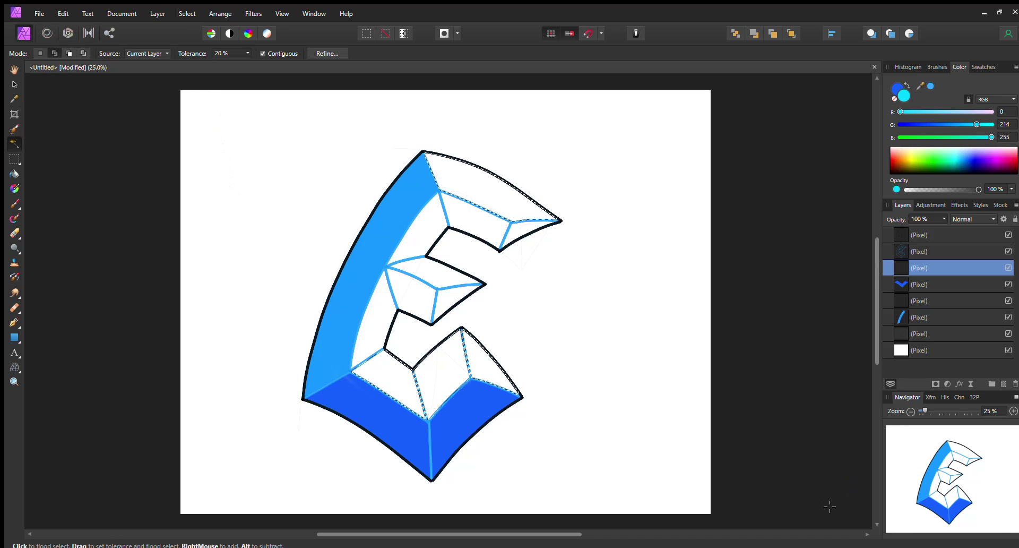
# Paint the selected upper faces of the top arm and lower arm light blue (20, 191, 255).
pyautogui.click(947, 111)
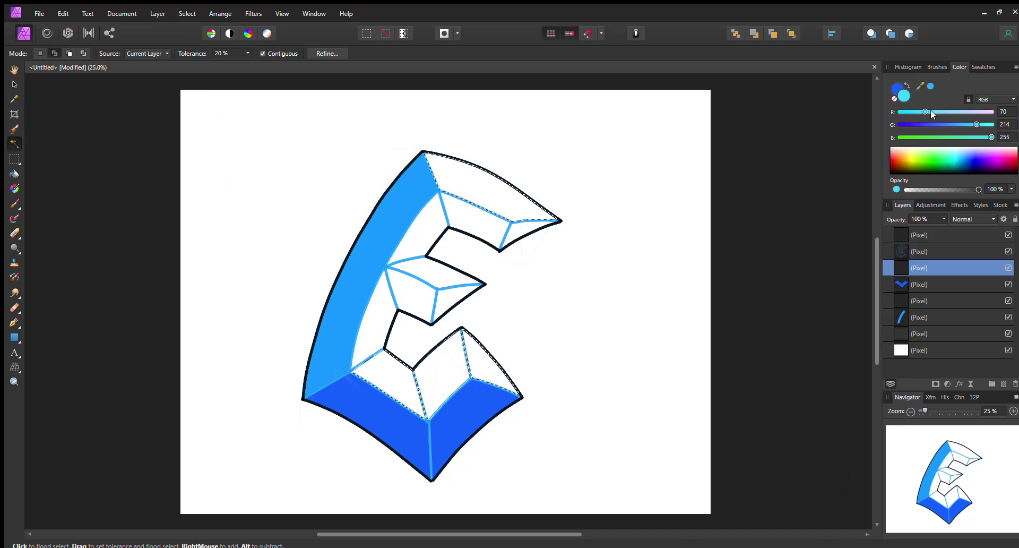
pyautogui.click(14, 203)
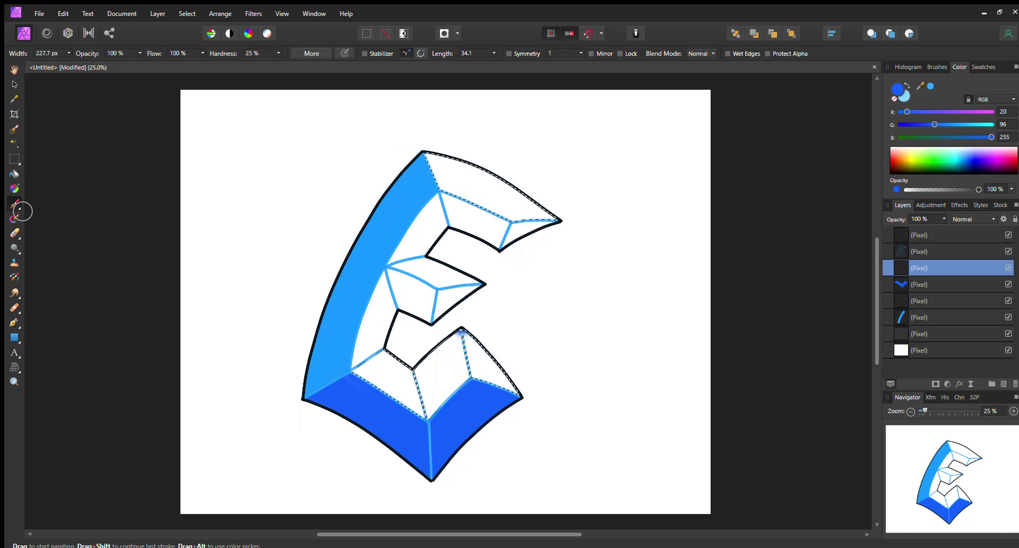
pyautogui.click(947, 124)
pyautogui.moveTo(946, 122); pyautogui.dragTo(964, 123)
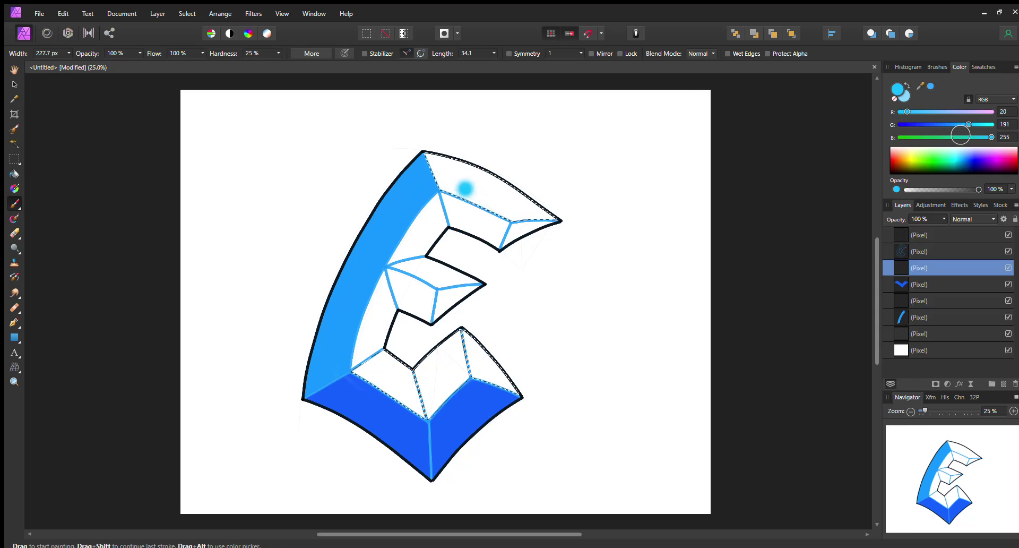
pyautogui.click(491, 369)
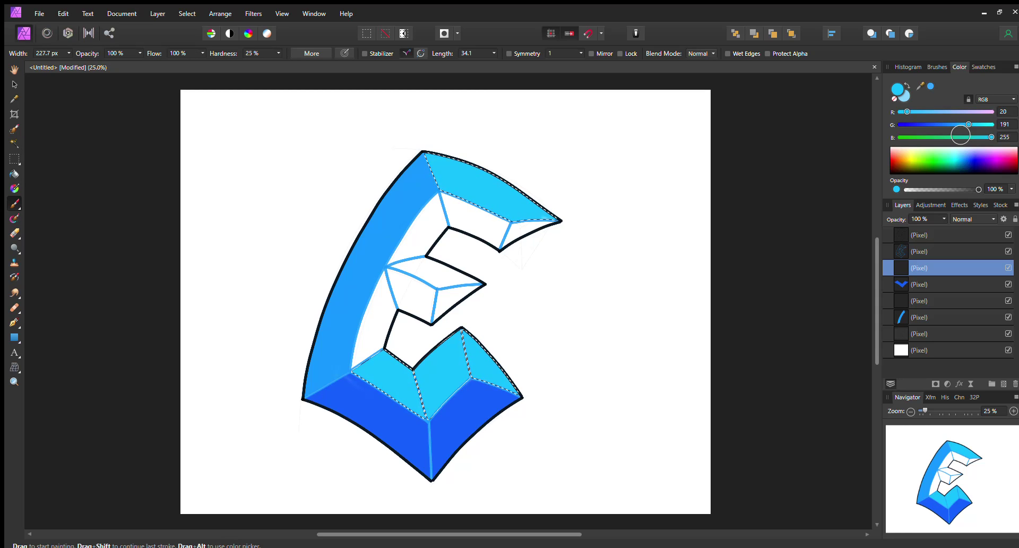
# Paint the inner spine and the undersides of the top and middle arms deep blue (20, 89, 255), and deselect.
pyautogui.moveTo(962, 124); pyautogui.dragTo(929, 127)
pyautogui.moveTo(355, 364)
pyautogui.mouseDown()
pyautogui.moveTo(382, 284)
pyautogui.moveTo(401, 273)
pyautogui.moveTo(430, 295)
pyautogui.moveTo(441, 215)
pyautogui.moveTo(414, 241)
pyautogui.moveTo(496, 226)
pyautogui.moveTo(528, 232)
pyautogui.mouseUp()
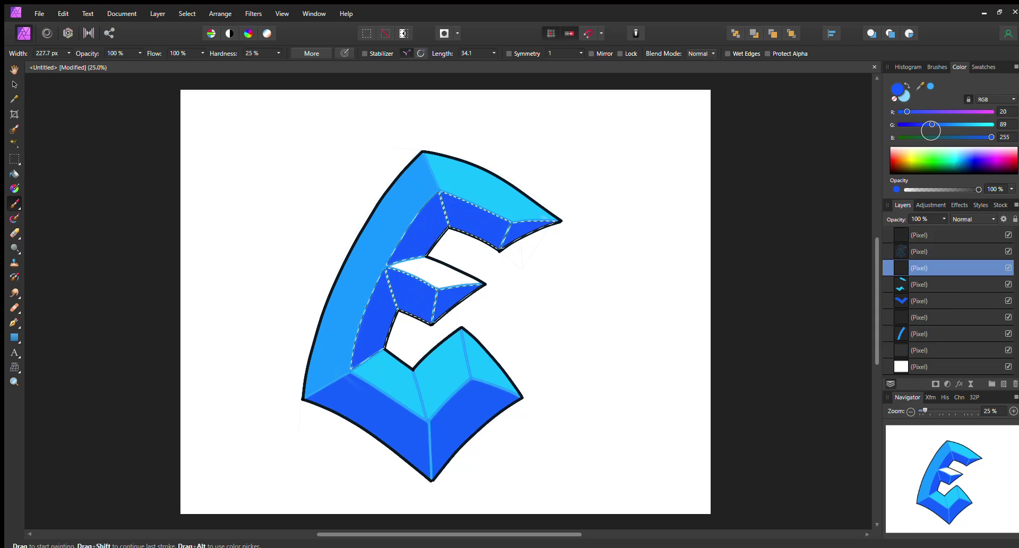
pyautogui.click(948, 284)
pyautogui.hotkey('ctrl', 'd')
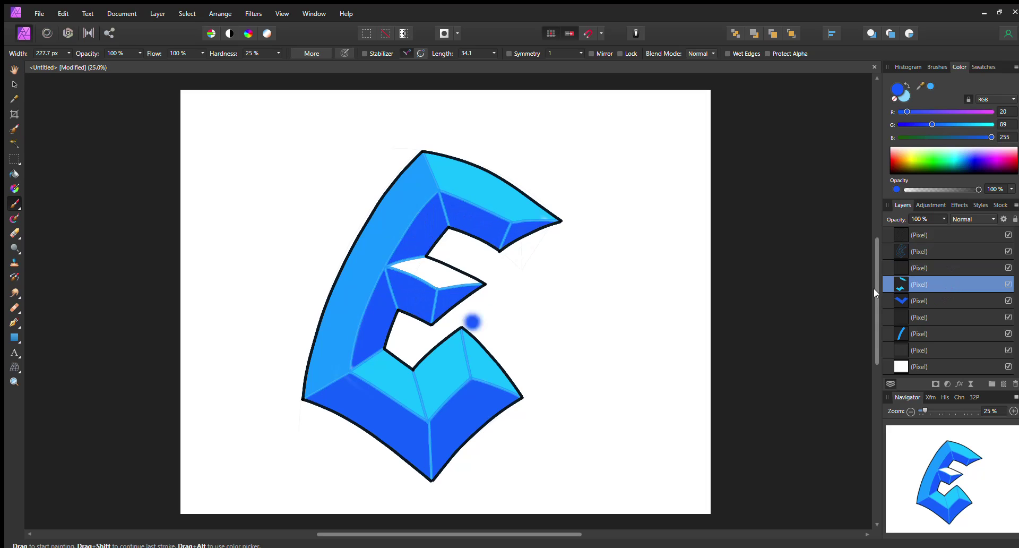
# Flood-select the middle arm's unfilled top face on the bevel line layer and grow the selection.
pyautogui.click(15, 143)
pyautogui.click(441, 274)
pyautogui.click(929, 253)
pyautogui.click(446, 275)
pyautogui.click(187, 14)
pyautogui.click(236, 180)
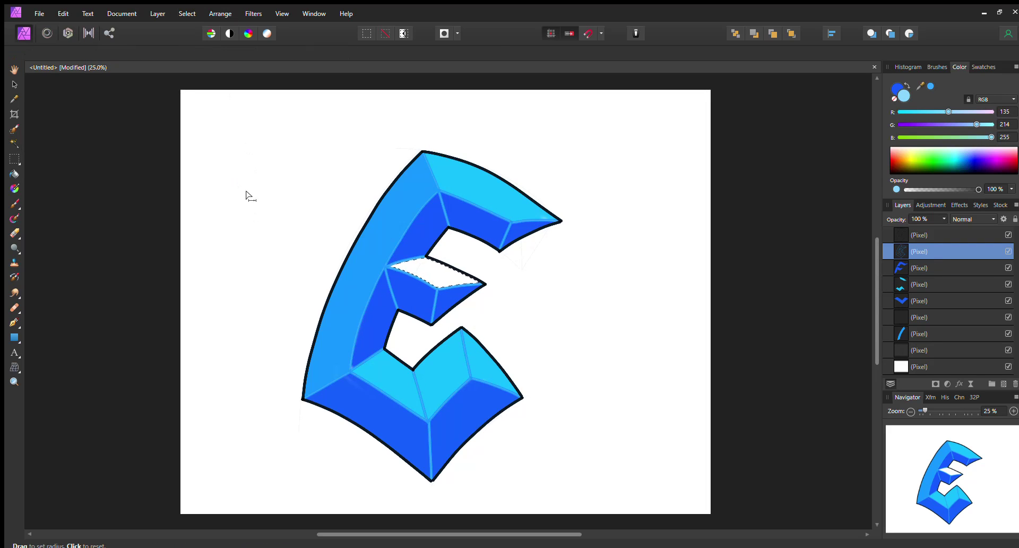
pyautogui.press('w')
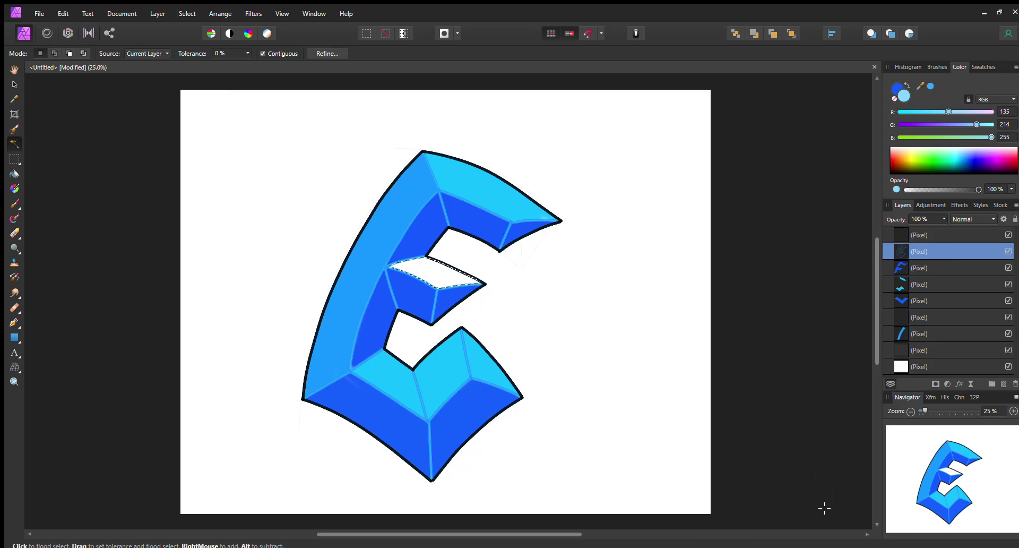
# Paint the middle arm's top face with the picked light blue on the layer holding the other upper faces, and deselect.
pyautogui.click(925, 284)
pyautogui.click(11, 202)
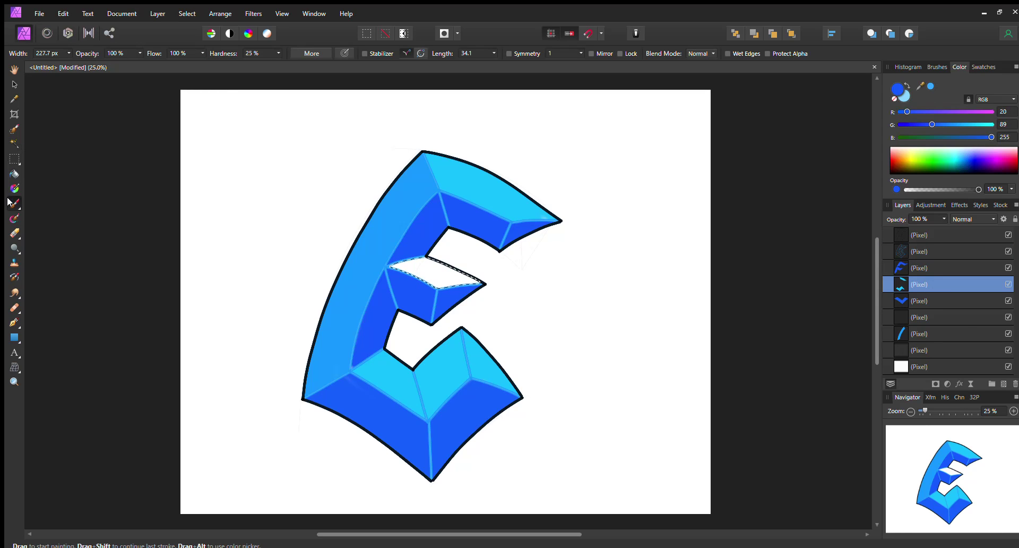
pyautogui.click(978, 68)
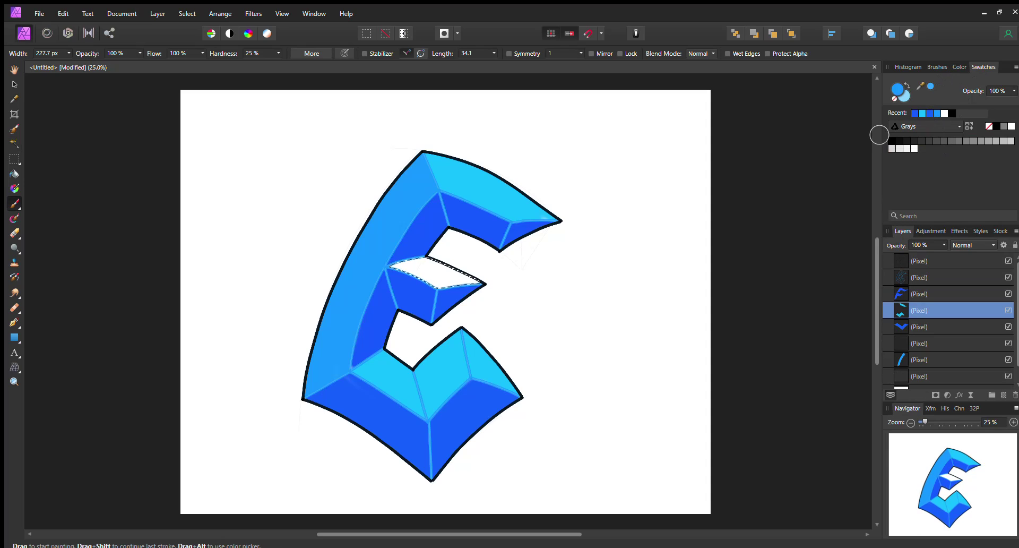
pyautogui.click(930, 86)
pyautogui.moveTo(455, 284)
pyautogui.mouseDown()
pyautogui.moveTo(435, 268)
pyautogui.moveTo(470, 279)
pyautogui.mouseUp()
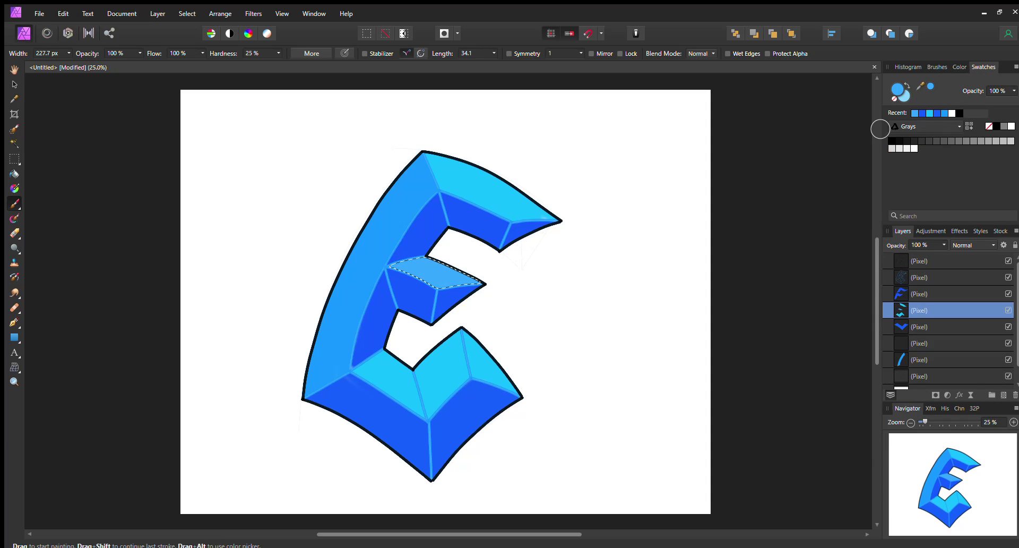
pyautogui.hotkey('ctrl', 'd')
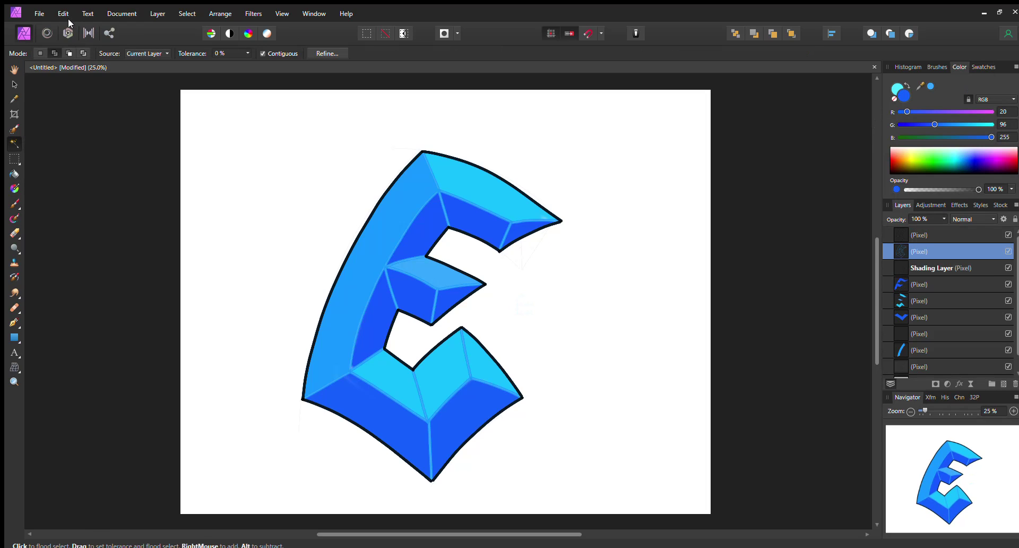
# Set the brush colour to dark blue (0, 59, 186) and enlarge the brush to 277.6 px.
pyautogui.moveTo(964, 158); pyautogui.dragTo(962, 161)
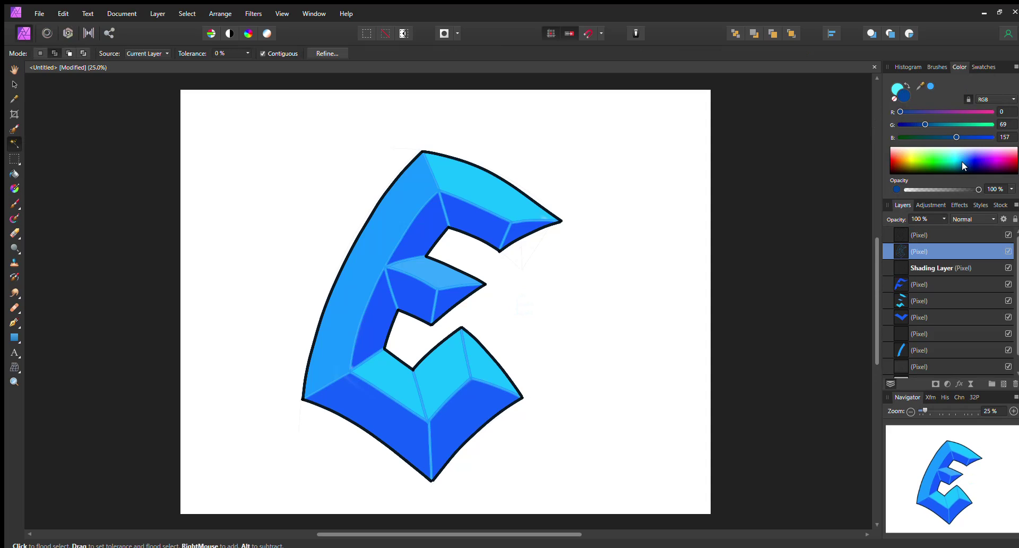
pyautogui.press('b')
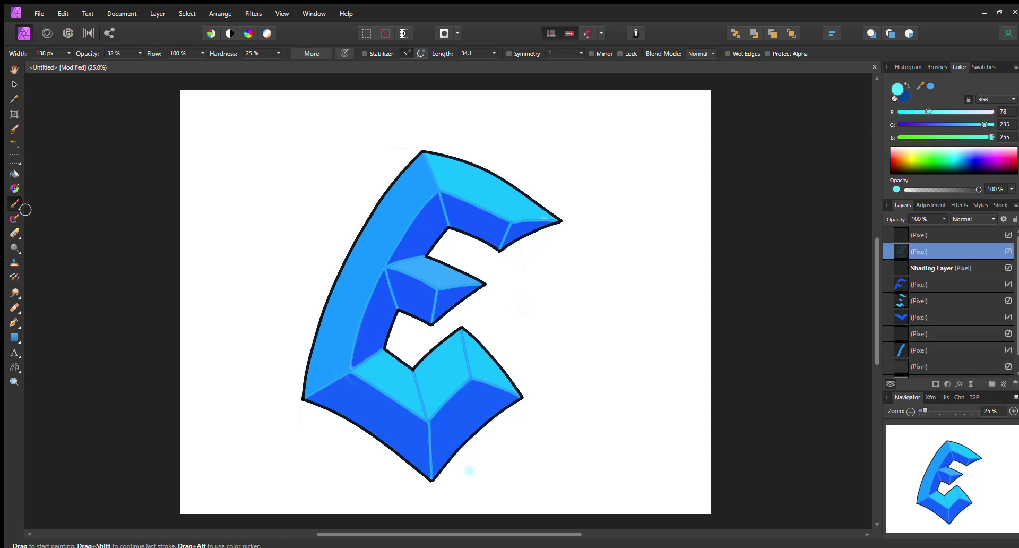
pyautogui.click(967, 162)
pyautogui.click(965, 159)
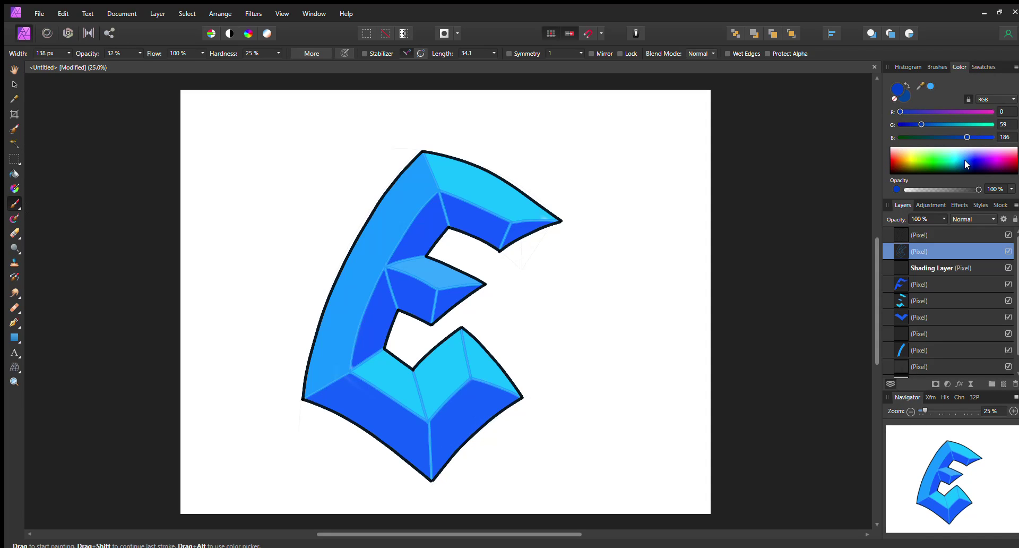
pyautogui.press(']')
pyautogui.press(']')
pyautogui.press(']')
pyautogui.press(']')
pyautogui.press(']')
# Flood-select both bottom faces of the E using the bevel lines, and make the Shading Layer active.
pyautogui.click(15, 143)
pyautogui.click(468, 425)
pyautogui.click(55, 53)
pyautogui.click(372, 412)
pyautogui.click(944, 268)
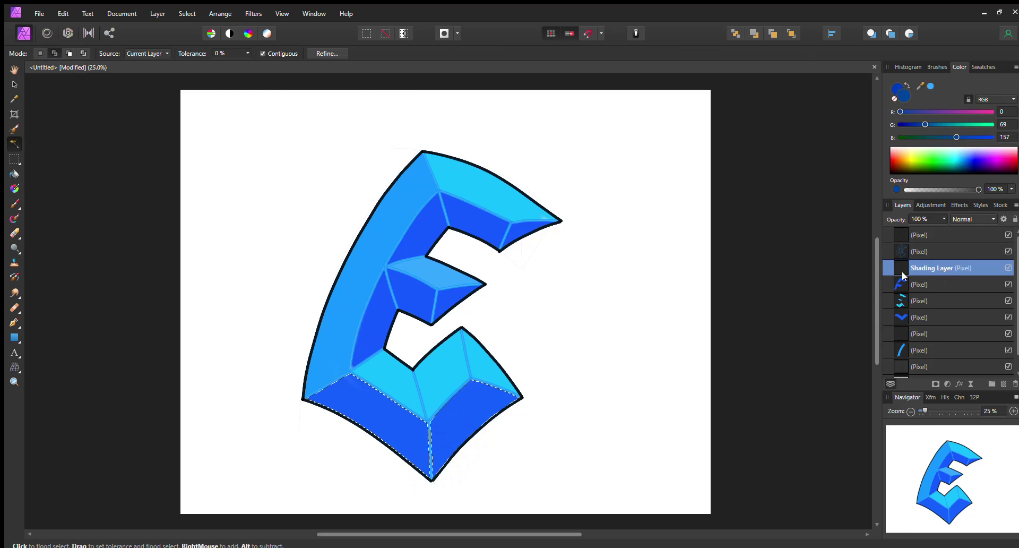
pyautogui.click(187, 13)
pyautogui.click(236, 193)
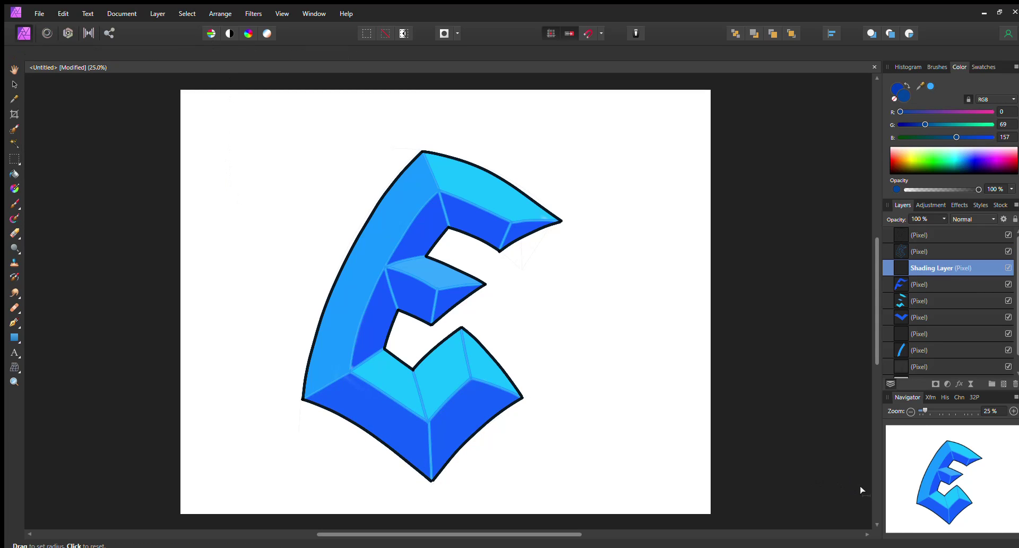
pyautogui.press('w')
pyautogui.click(15, 203)
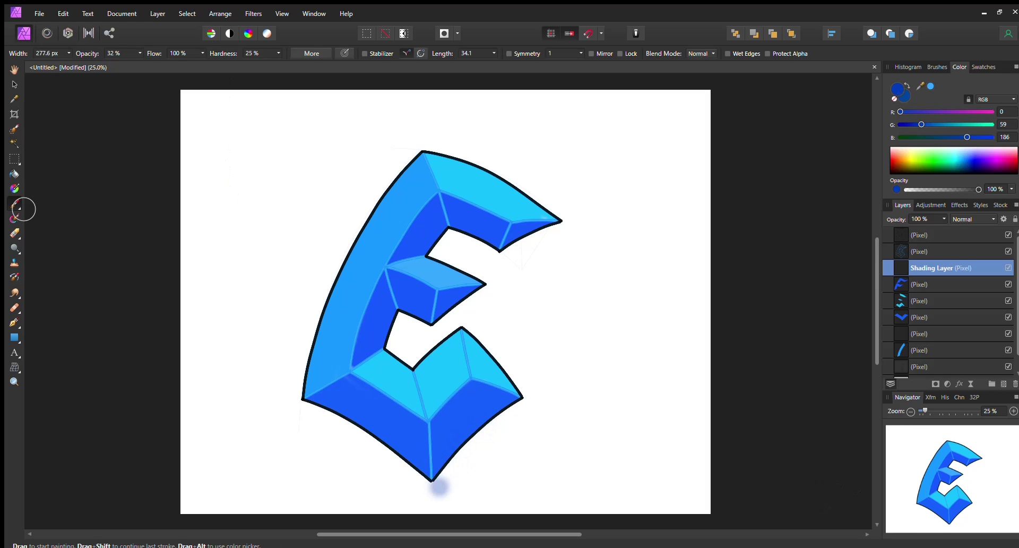
pyautogui.moveTo(425, 487)
pyautogui.mouseDown()
pyautogui.moveTo(459, 445)
pyautogui.moveTo(533, 402)
pyautogui.mouseUp()
pyautogui.hotkey('ctrl', 'z')
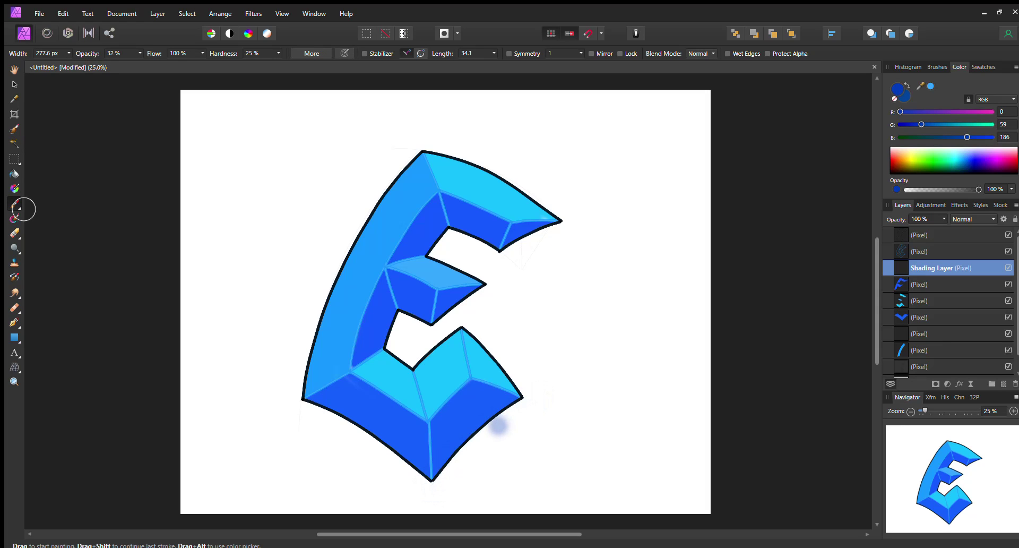
pyautogui.hotkey('ctrl', 'z')
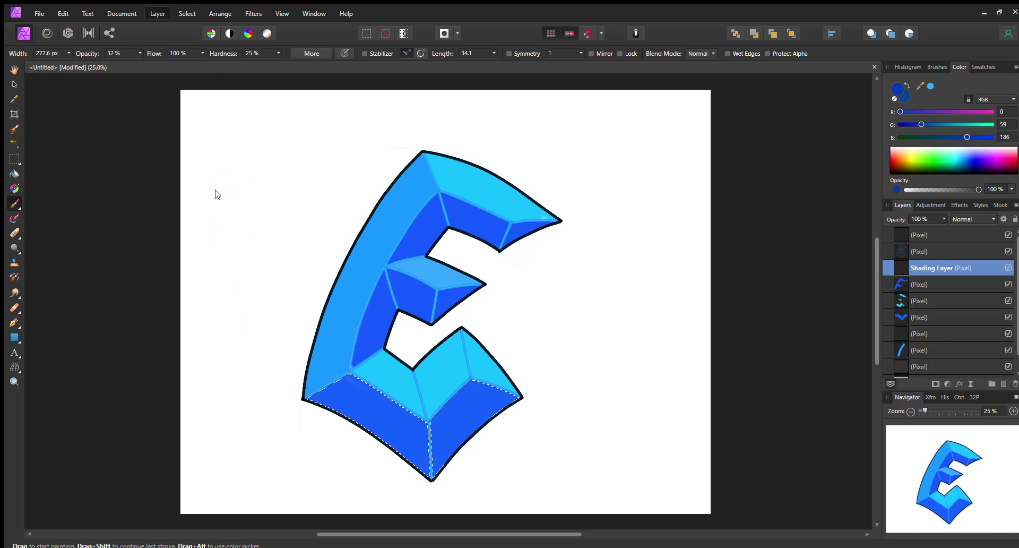
# Grow the selection and brush dark blue (0, 59, 186) shading along the outer edge of the right bottom face.
pyautogui.click(187, 13)
pyautogui.click(233, 196)
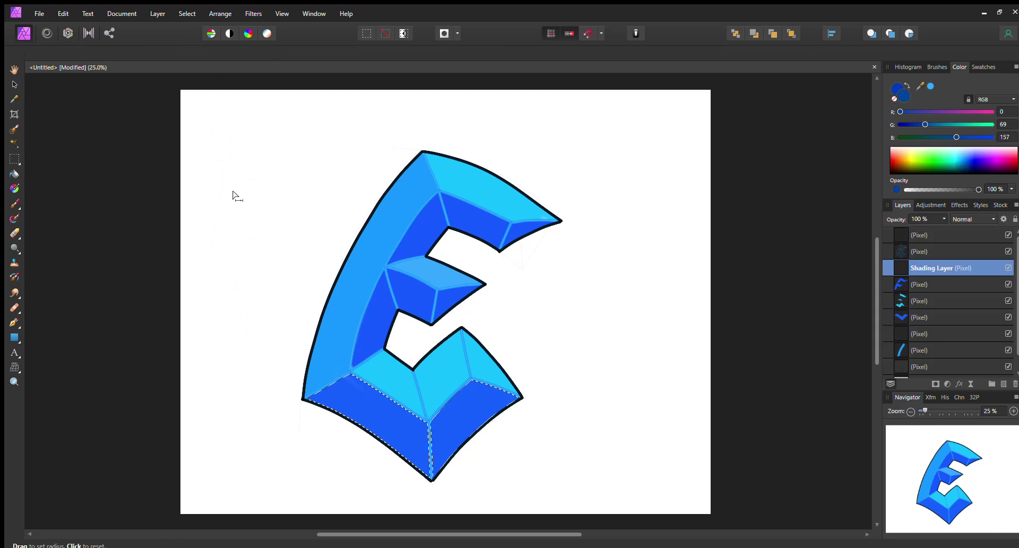
pyautogui.press('b')
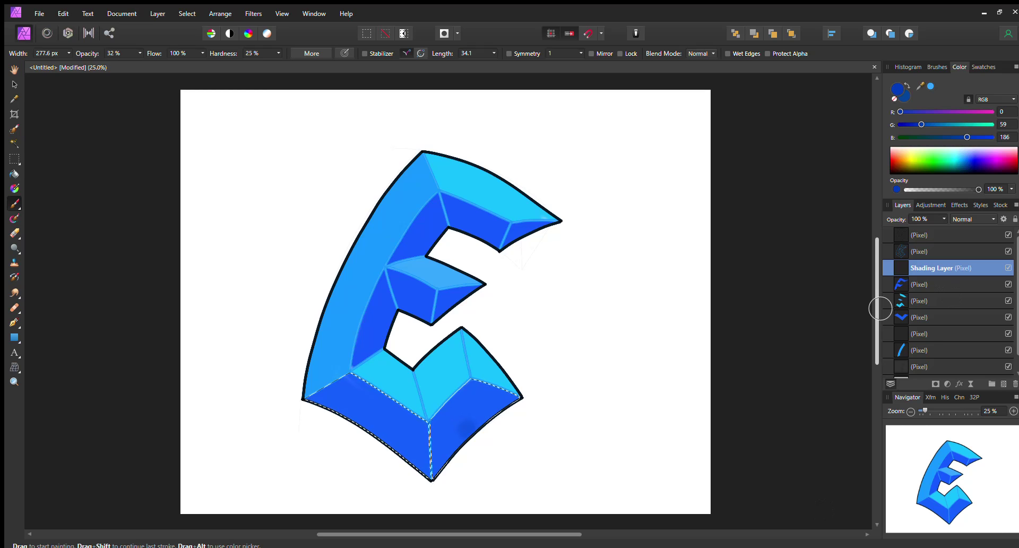
pyautogui.moveTo(444, 452); pyautogui.dragTo(498, 406)
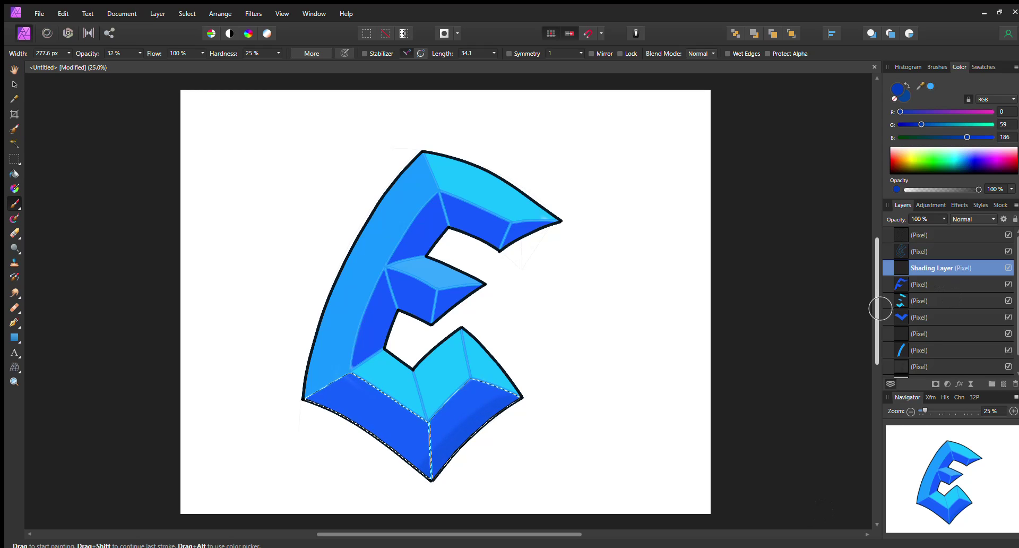
# Deepen the shading along the lower edges of both bottom faces with blues (0, 81, 157) and (0, 60, 137).
pyautogui.click(962, 164)
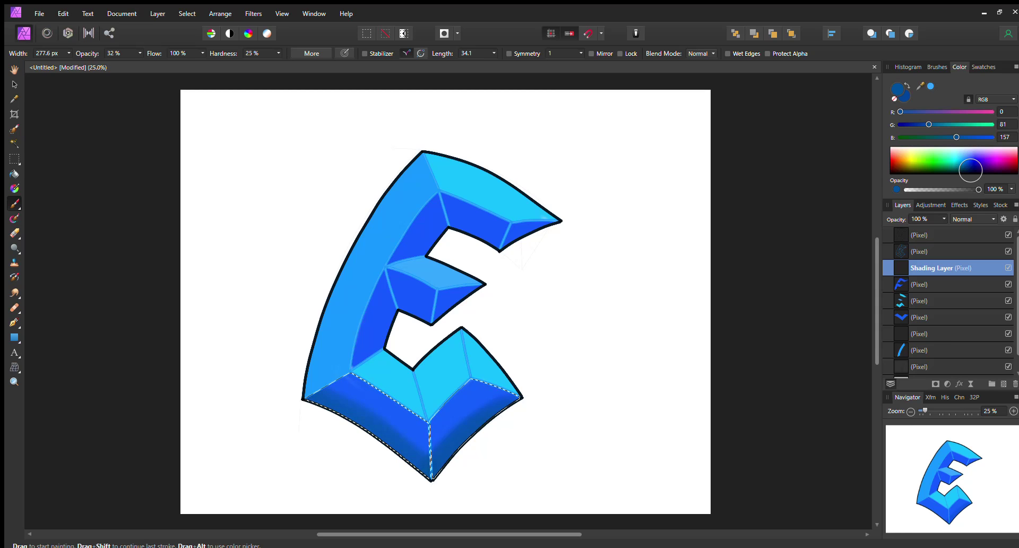
pyautogui.moveTo(406, 438)
pyautogui.mouseDown()
pyautogui.moveTo(470, 411)
pyautogui.moveTo(451, 433)
pyautogui.mouseUp()
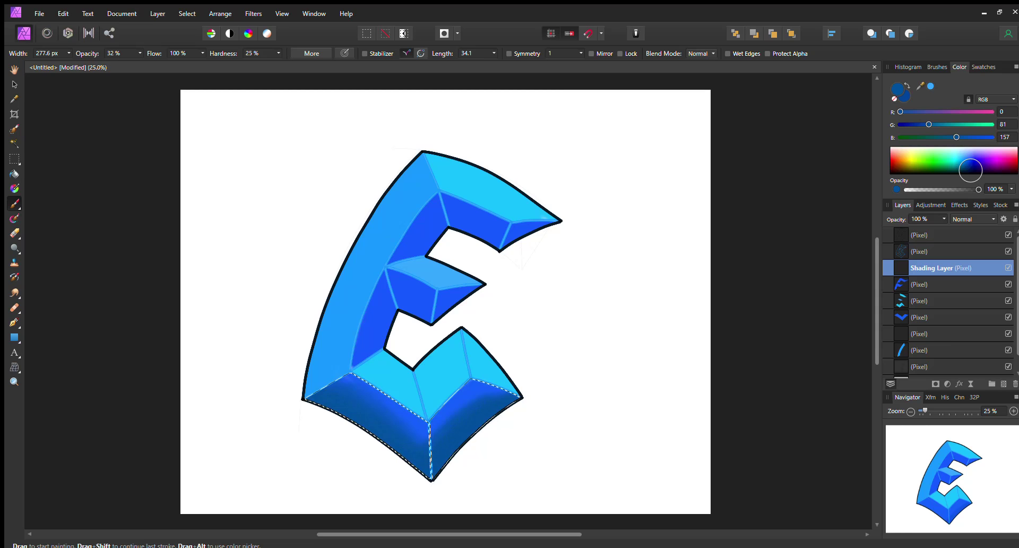
pyautogui.click(962, 162)
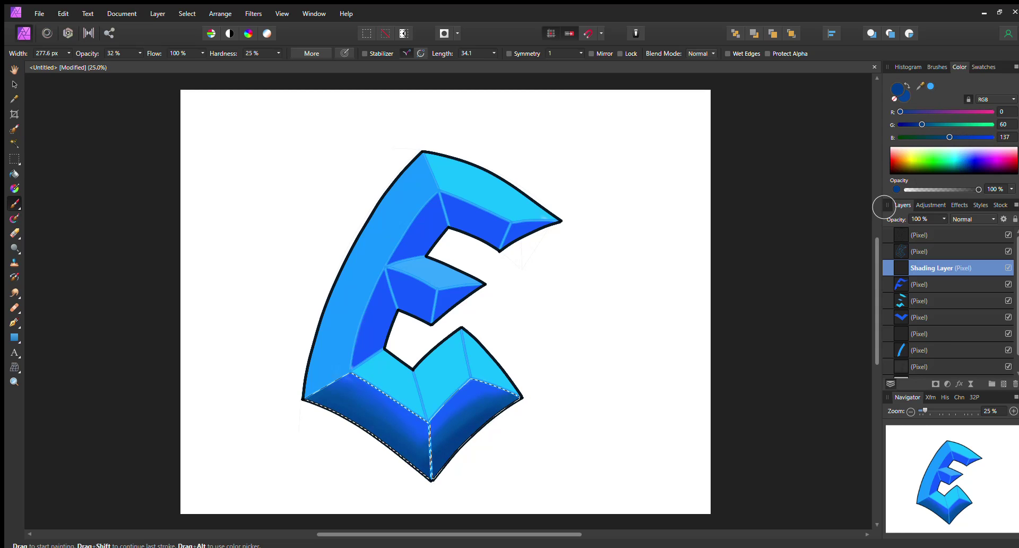
# Flood-select the front underside faces of the middle and top arms on the bevel line layer and grow the selection.
pyautogui.press('w')
pyautogui.click(949, 251)
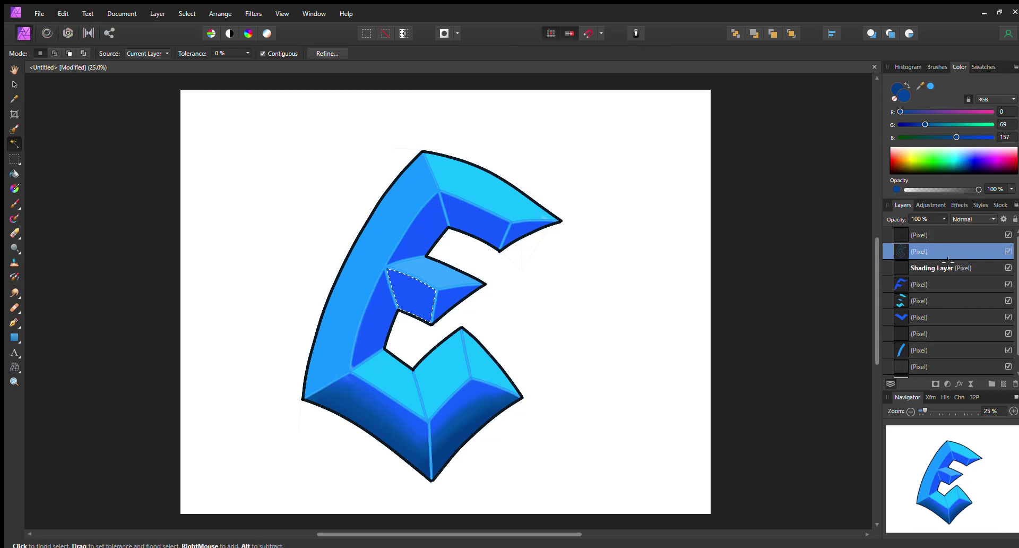
pyautogui.click(55, 53)
pyautogui.click(187, 14)
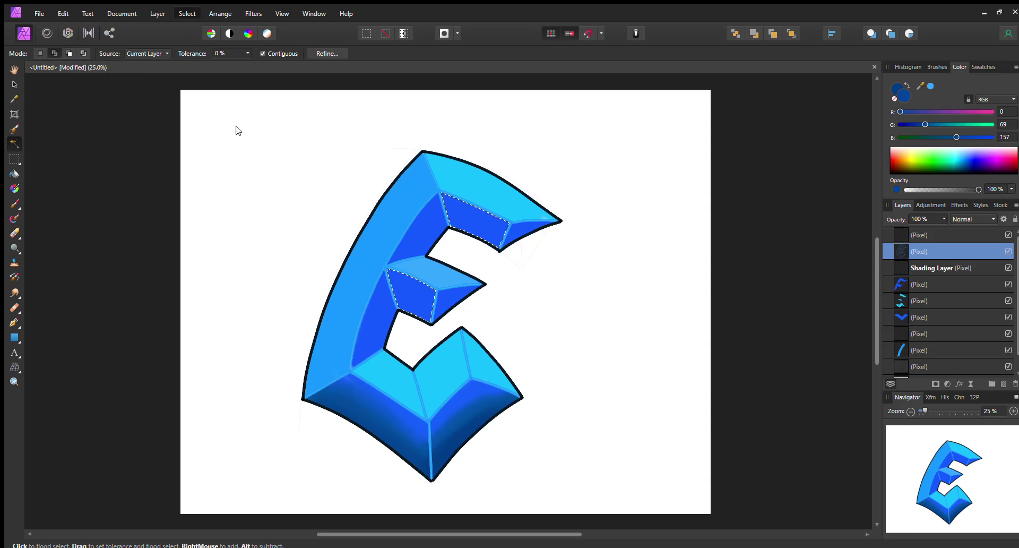
pyautogui.click(247, 190)
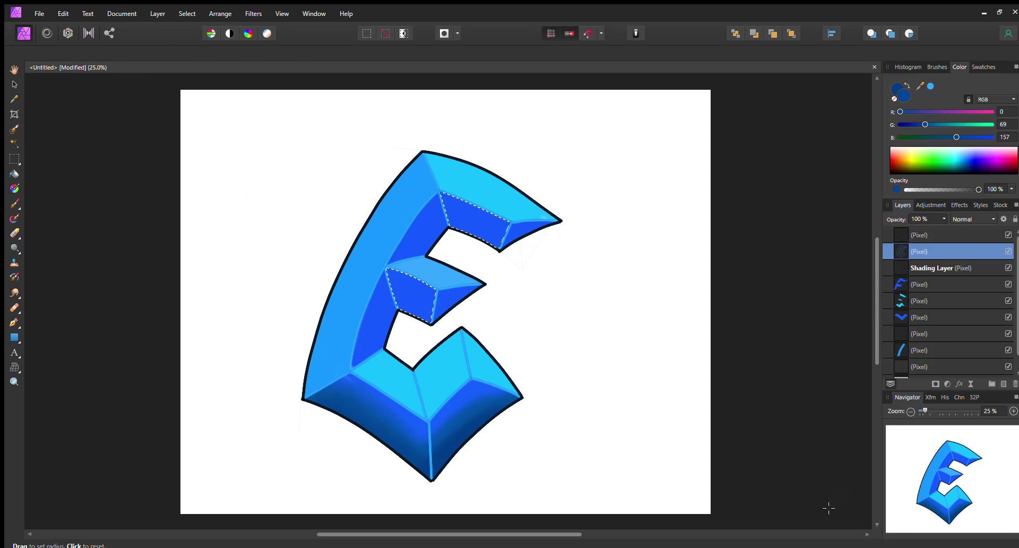
pyautogui.press('w')
# Shade the selected underside faces of the top and middle arms with dark blue (0, 60, 137) on the Shading Layer.
pyautogui.click(937, 269)
pyautogui.click(13, 203)
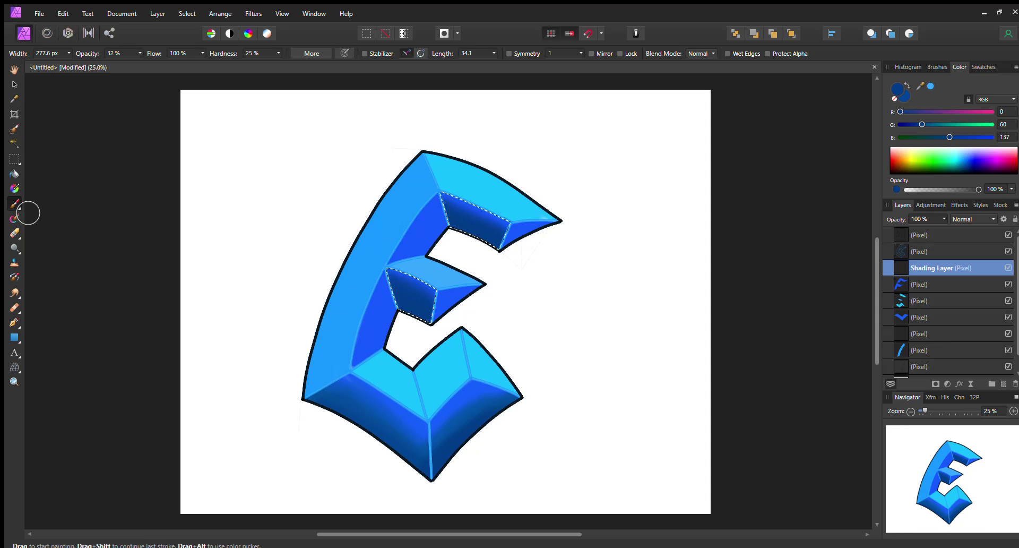
# Undo the stray brush dab and flood-select the stem's outer face and the bottom arm's inner slope on the bevel line layer.
pyautogui.click(938, 250)
pyautogui.hotkey('ctrl', 'z')
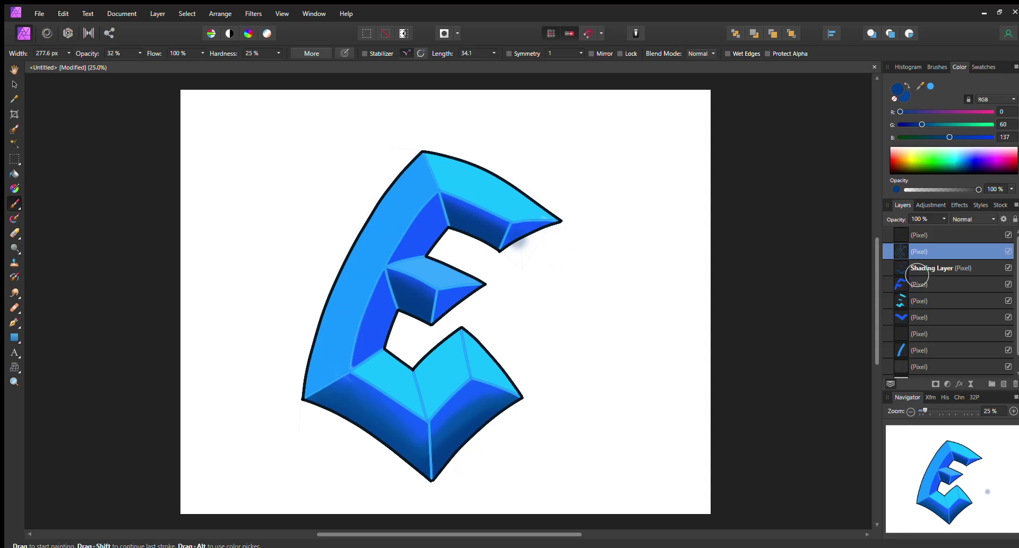
pyautogui.click(14, 143)
pyautogui.click(372, 244)
pyautogui.click(54, 54)
pyautogui.click(441, 374)
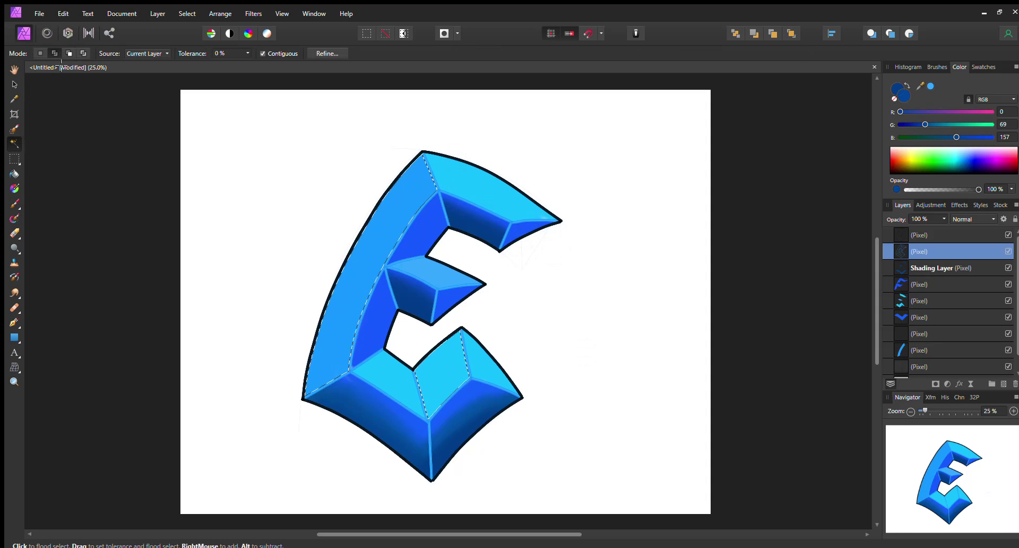
# Try to grow the selection and shade the stem with teal blue (0, 157, 206) on the bevel line layer.
pyautogui.click(187, 13)
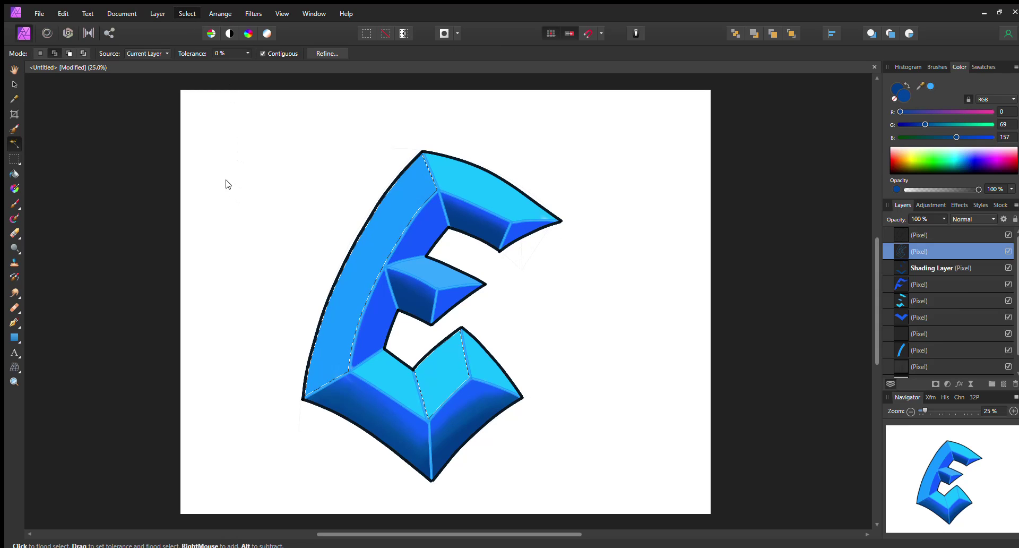
pyautogui.click(227, 184)
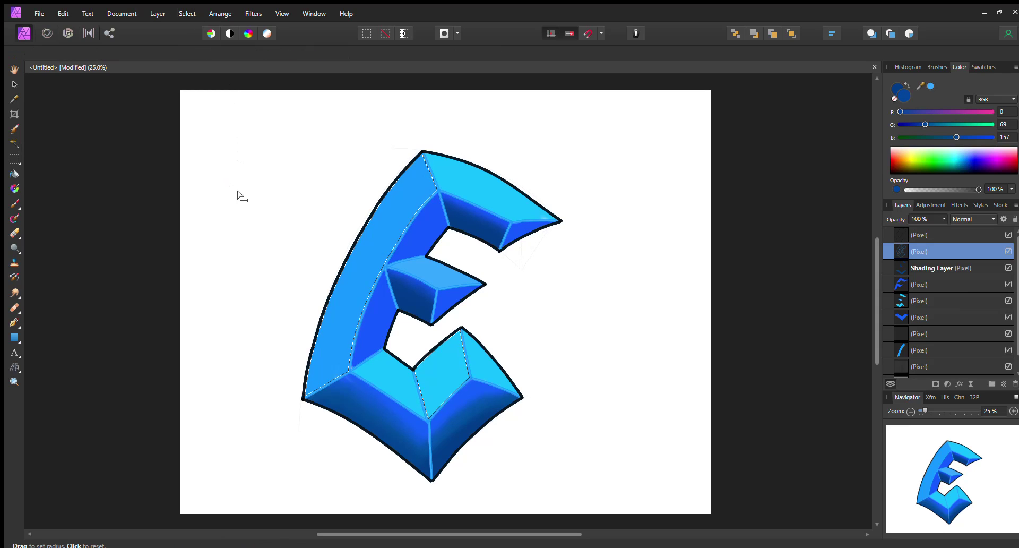
pyautogui.click(810, 507)
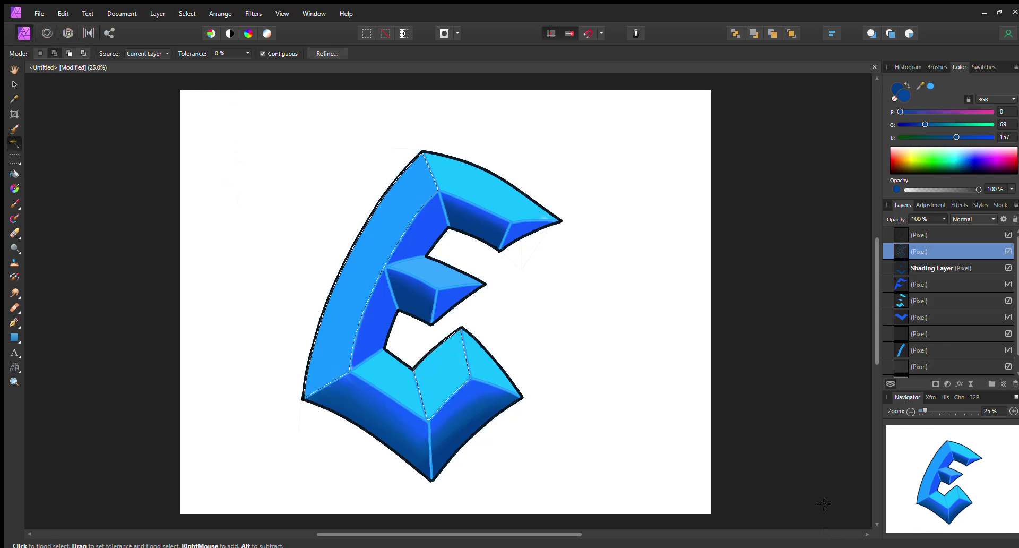
pyautogui.click(15, 205)
pyautogui.moveTo(955, 154); pyautogui.dragTo(925, 159)
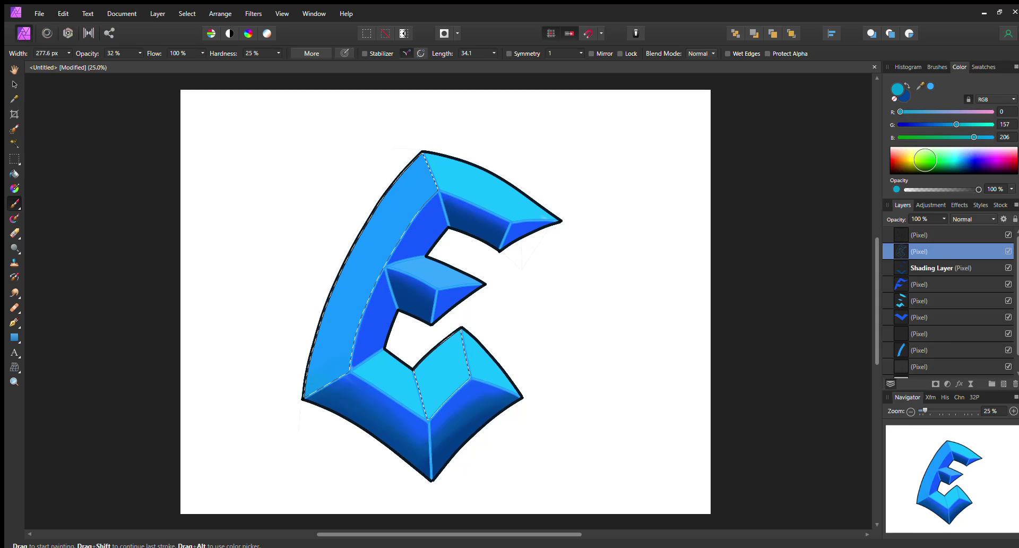
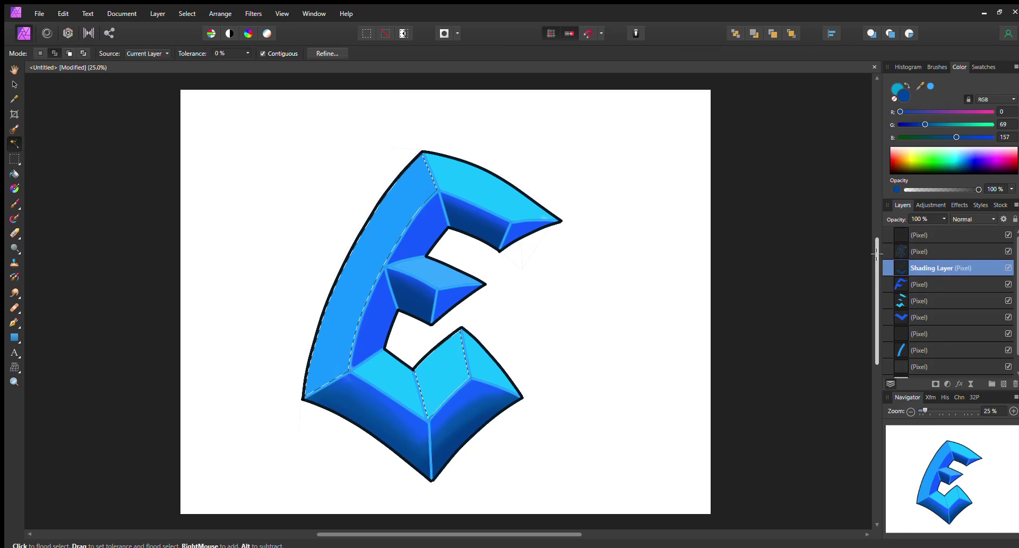
# Grow the selection and shade the stem's outer edge and the bottom arm's inner slope with blue (0, 115, 235) on the Shading Layer.
pyautogui.click(187, 14)
pyautogui.click(218, 195)
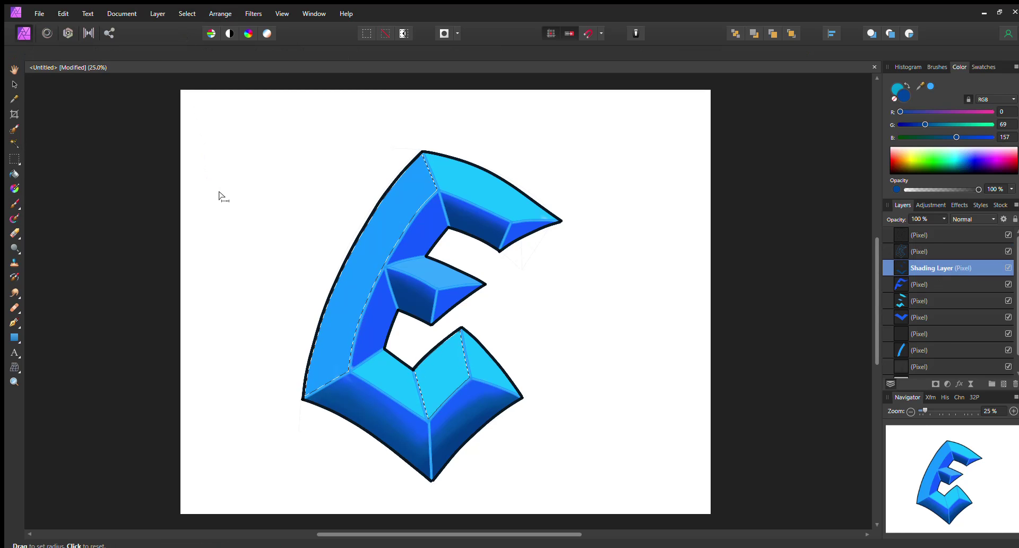
pyautogui.click(822, 502)
pyautogui.click(14, 204)
pyautogui.moveTo(960, 155); pyautogui.dragTo(967, 158)
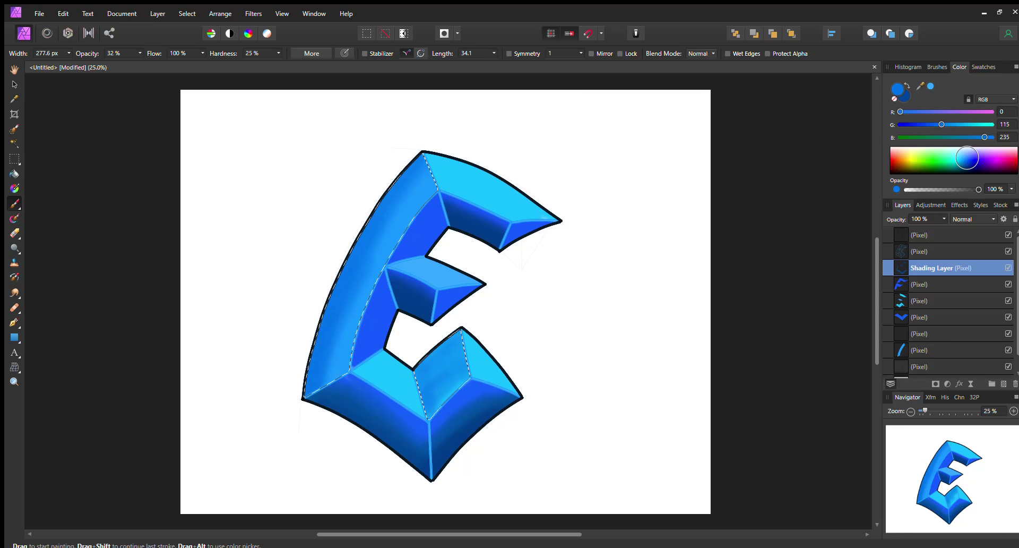
pyautogui.moveTo(419, 381); pyautogui.dragTo(449, 341)
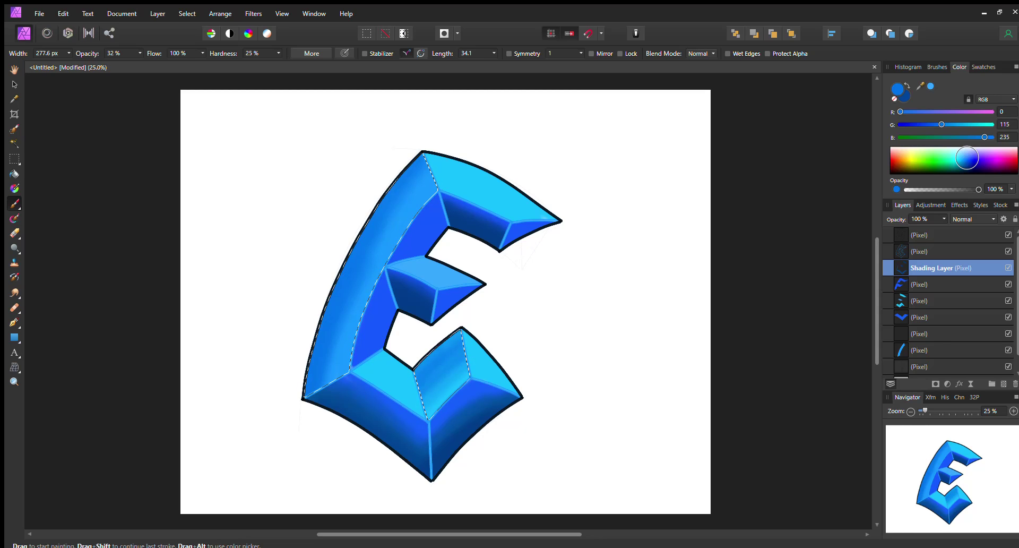
# Flood-select the upper faces of the top arm and left bottom arm via the bevel lines, then grow the selection on the Shading Layer.
pyautogui.press('w')
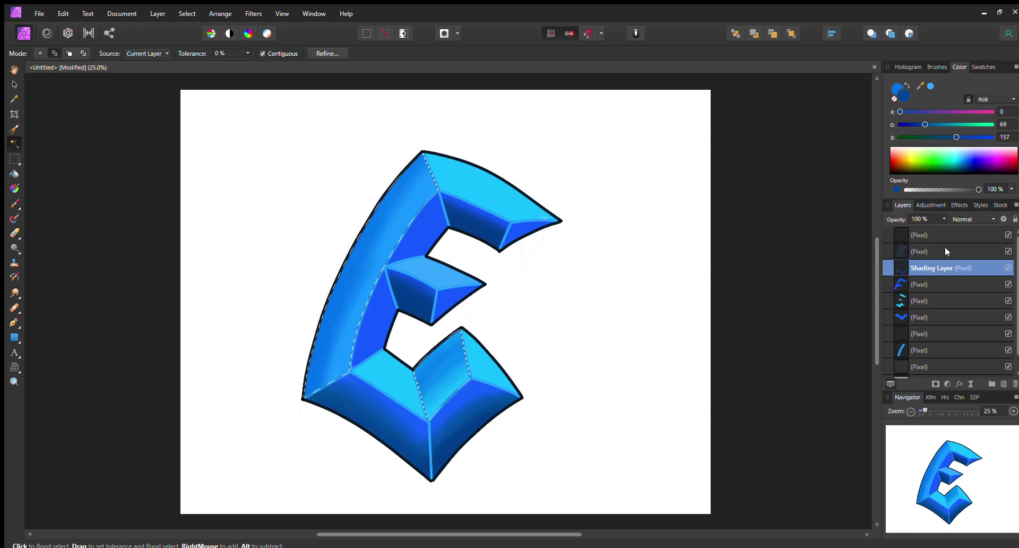
pyautogui.click(947, 252)
pyautogui.hotkey('ctrl', 'd')
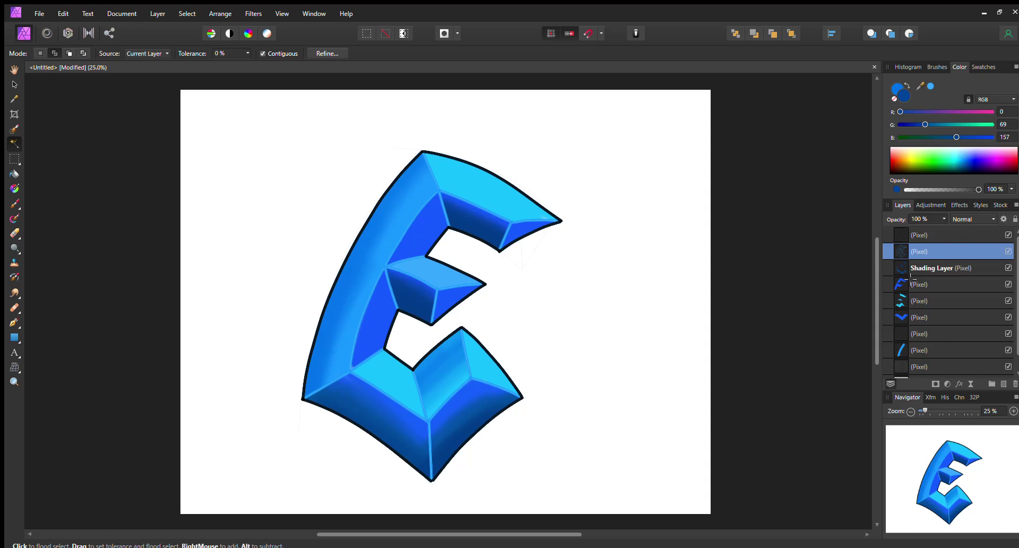
pyautogui.hotkey('ctrl', 'shift', 'd')
pyautogui.click(948, 268)
pyautogui.click(188, 14)
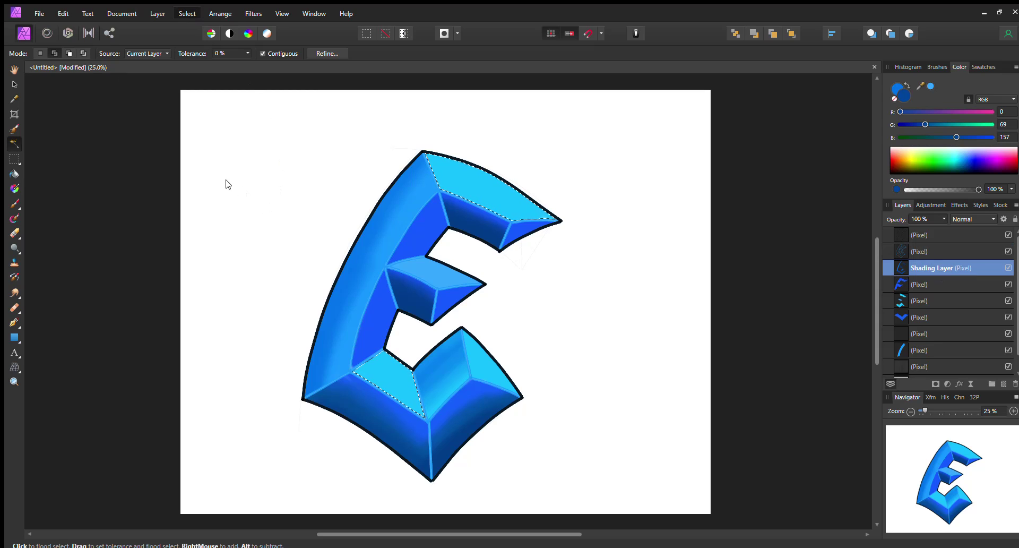
pyautogui.click(235, 193)
pyautogui.press('w')
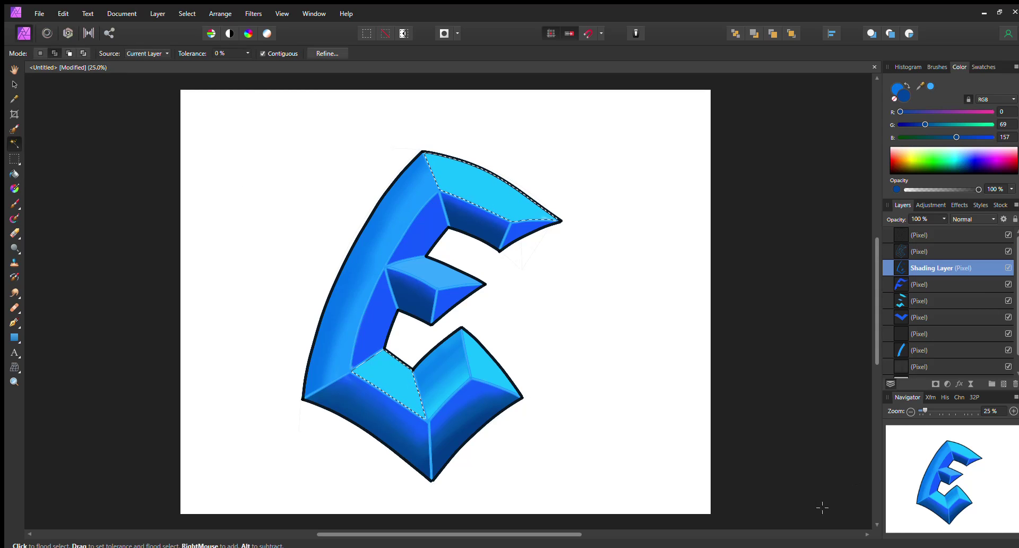
# Shade the upper edges of both selected light faces with bright blue (29, 139, 255).
pyautogui.click(12, 204)
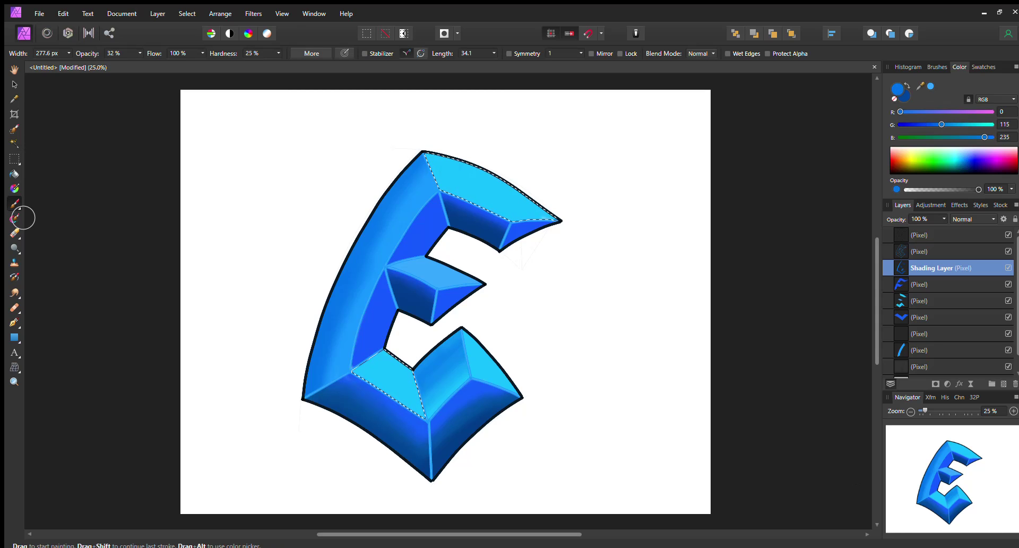
pyautogui.moveTo(953, 155); pyautogui.dragTo(946, 163)
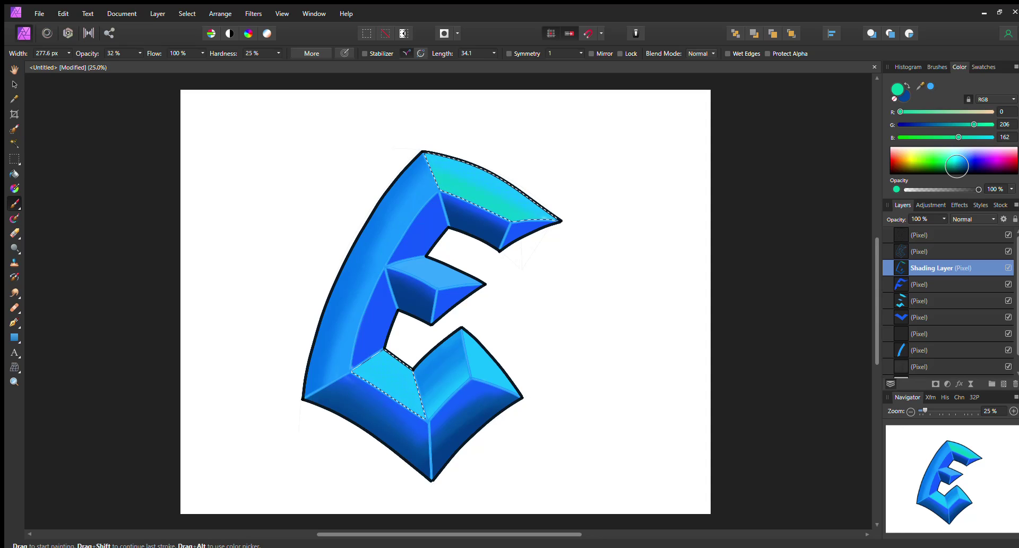
pyautogui.click(950, 160)
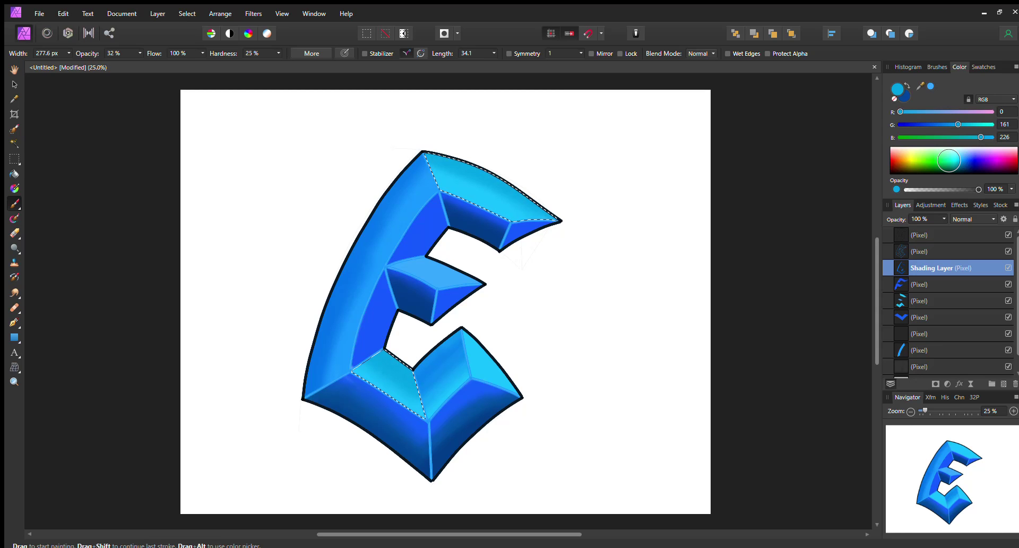
pyautogui.moveTo(957, 155); pyautogui.dragTo(965, 159)
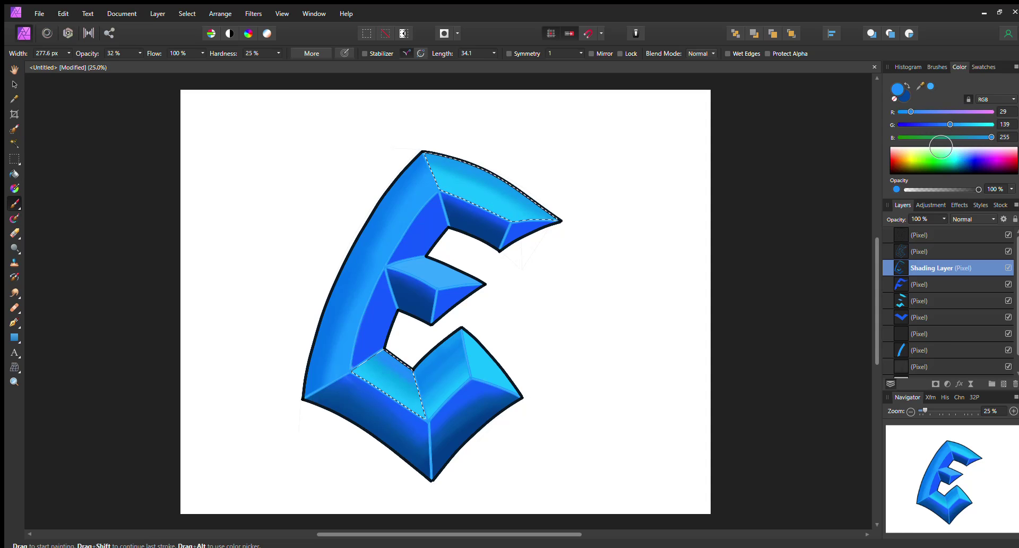
# Flood-select the stem's two inner faces and both arm-tip undersides via the bevel lines, and grow the selection on the Shading Layer.
pyautogui.click(953, 247)
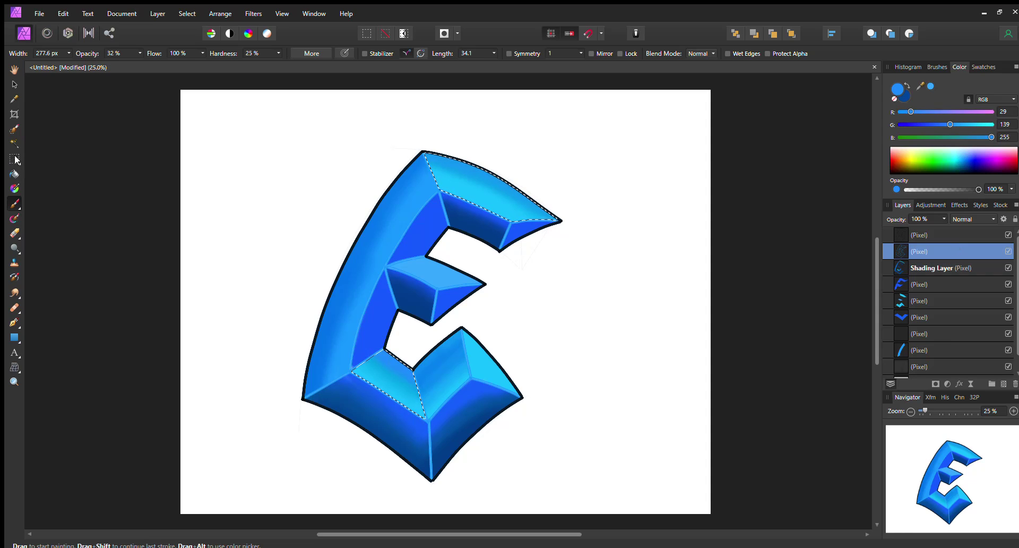
pyautogui.click(15, 144)
pyautogui.hotkey('ctrl', 'd')
pyautogui.click(372, 322)
pyautogui.click(416, 229)
pyautogui.click(524, 230)
pyautogui.click(450, 300)
pyautogui.click(951, 268)
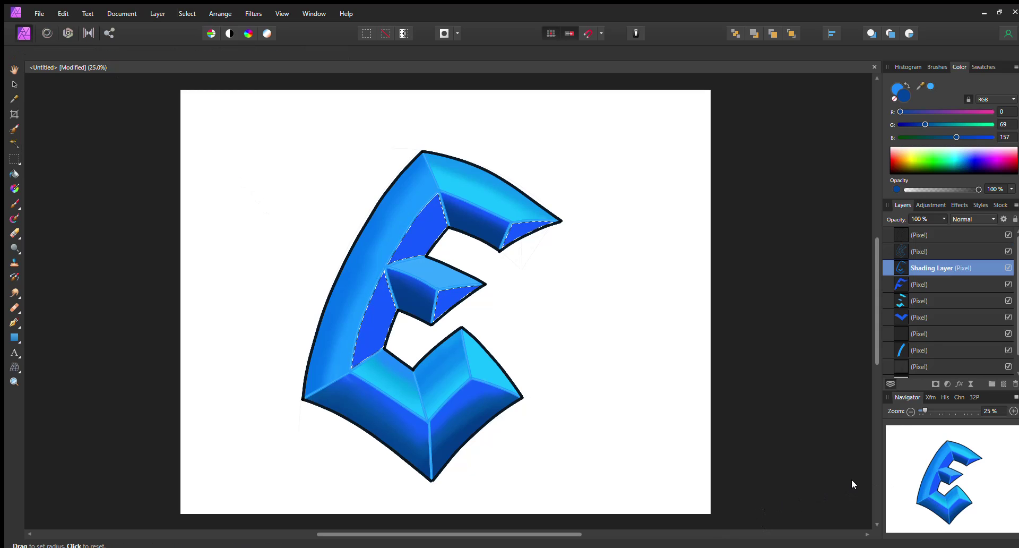
# Shade the stem's inner faces and the arm-tip undersides with dark blue (0, 44, 167).
pyautogui.click(14, 203)
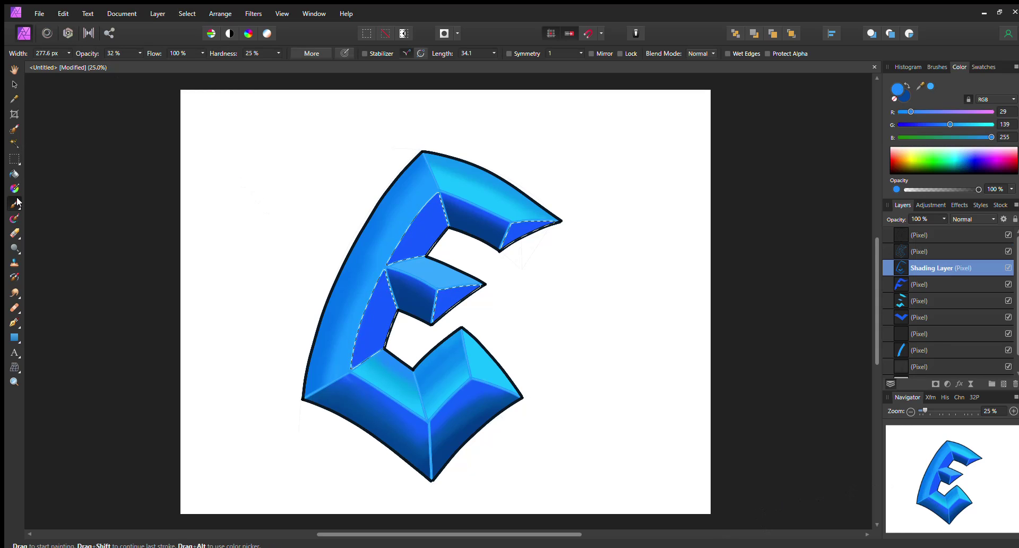
pyautogui.click(961, 161)
pyautogui.click(960, 159)
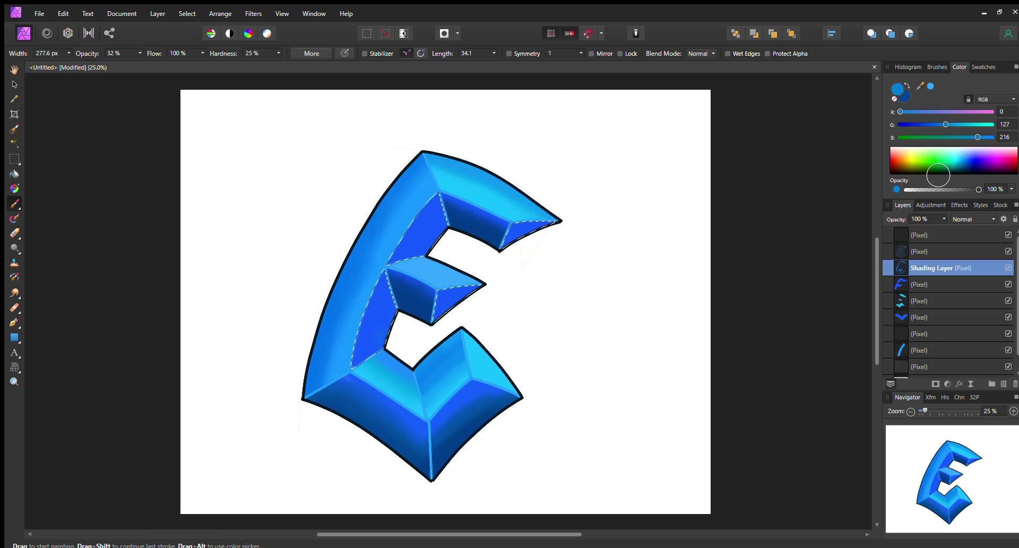
pyautogui.click(967, 161)
pyautogui.moveTo(387, 318); pyautogui.dragTo(375, 350)
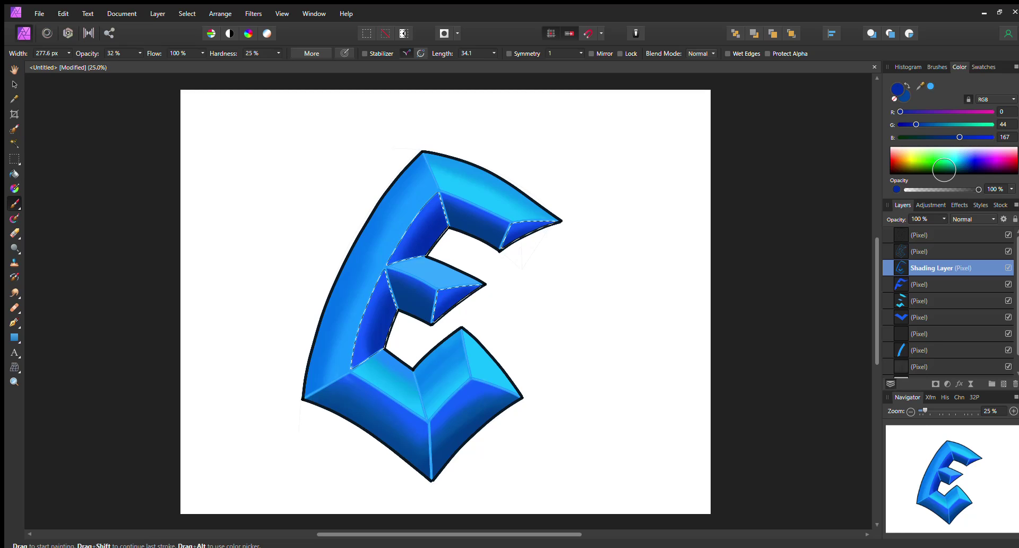
# Set the brush to light cyan (108, 224, 255), reduce its width to 85 px, and enable the stabilizer.
pyautogui.moveTo(954, 148); pyautogui.dragTo(954, 150)
pyautogui.press('[')
pyautogui.press('[')
pyautogui.press('[')
pyautogui.press('[')
pyautogui.press('[')
pyautogui.press('[')
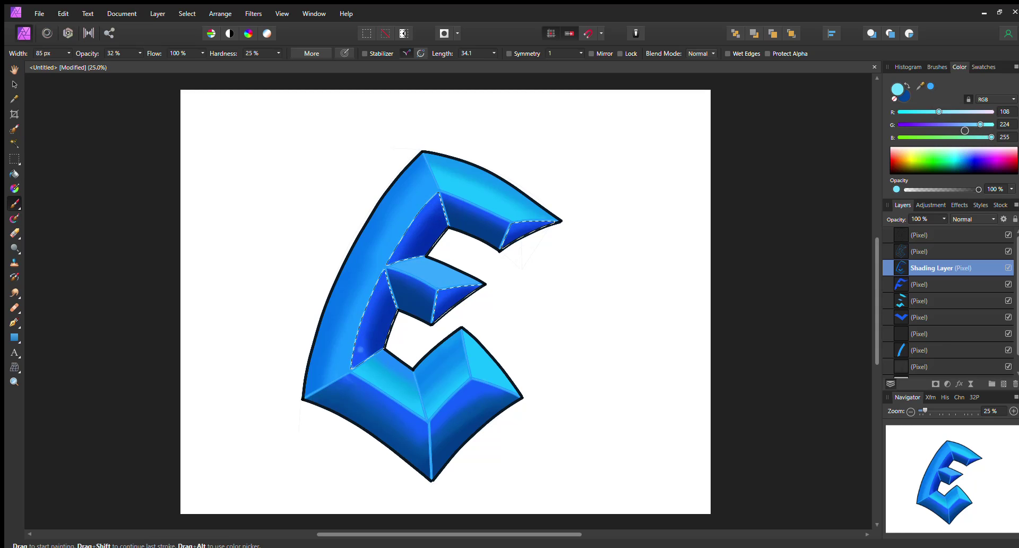
pyautogui.click(365, 53)
# Try a light cyan highlight stroke at the upper corner of the stem's inner face and undo the trial strokes.
pyautogui.moveTo(443, 189); pyautogui.dragTo(445, 188)
pyautogui.hotkey('ctrl', 'z')
pyautogui.hotkey('ctrl', 'z')
# Paint pale cyan (177, 254, 255) highlights at 74% brush opacity along the bevel edges of the stem's inner faces and arm-tip undersides.
pyautogui.moveTo(961, 148); pyautogui.dragTo(953, 148)
pyautogui.click(953, 150)
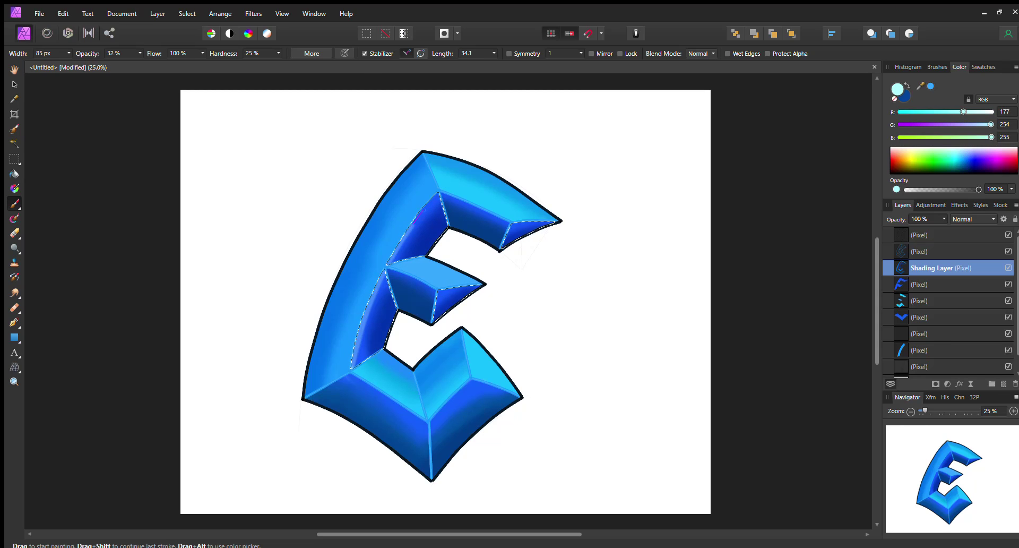
pyautogui.moveTo(141, 53); pyautogui.dragTo(155, 62)
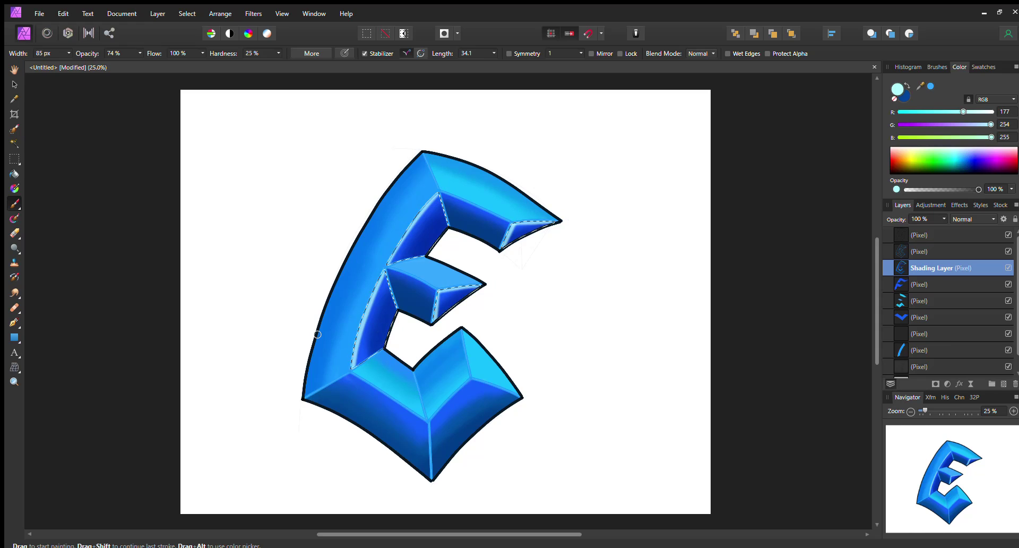
# Flood-select the middle arm's top face and the bottom arm's tip face via the bevel-line layer, and return to the Shading Layer.
pyautogui.click(933, 252)
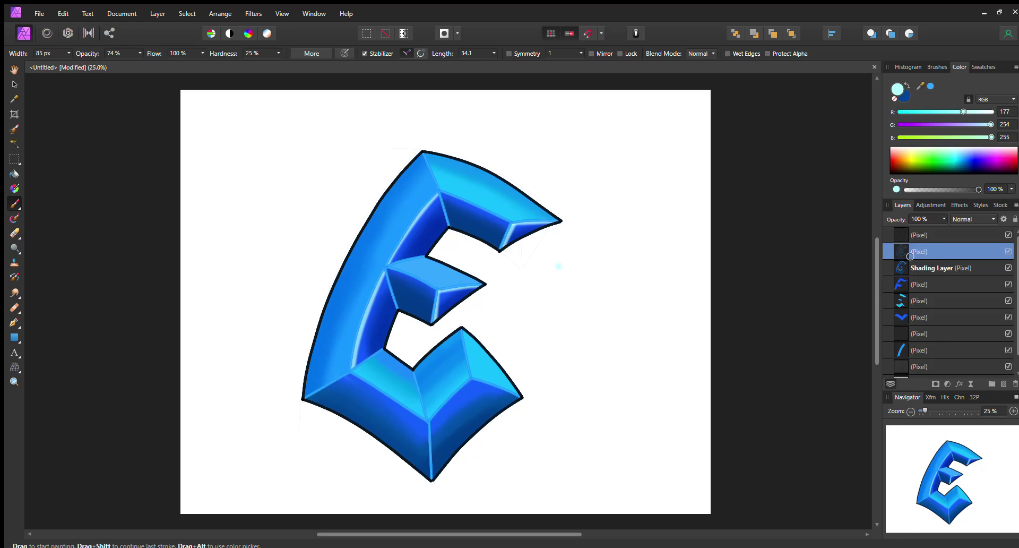
pyautogui.click(11, 142)
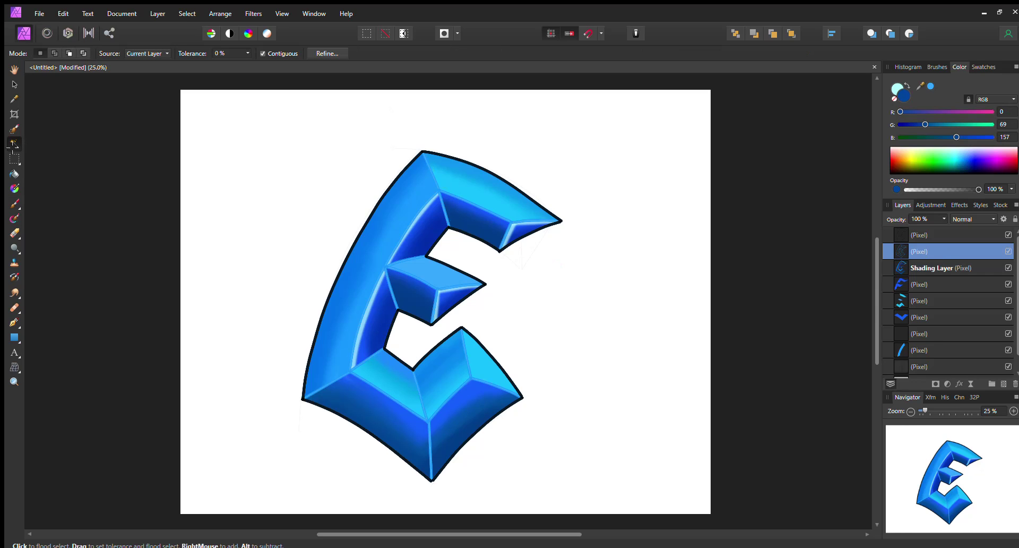
pyautogui.click(56, 53)
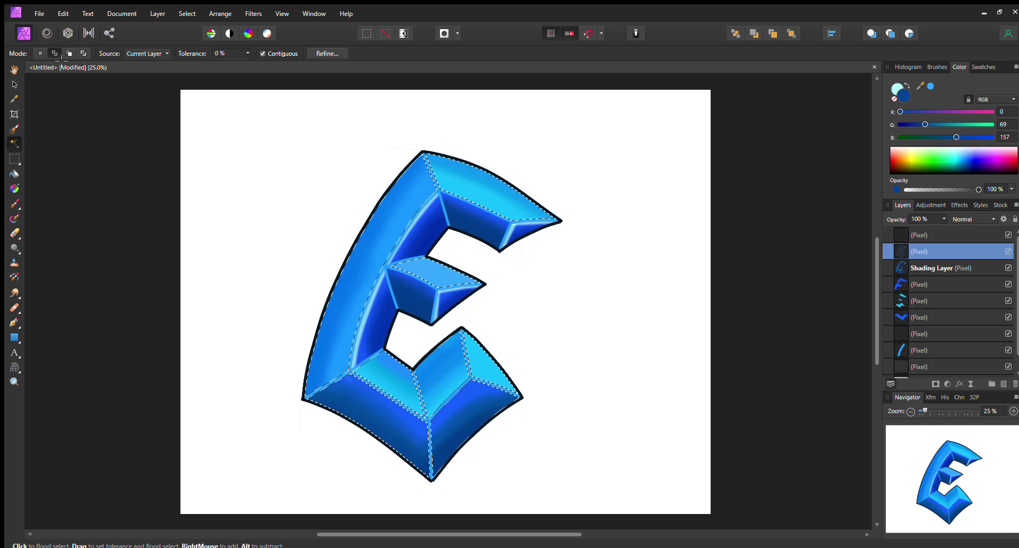
pyautogui.hotkey('ctrl', 'd')
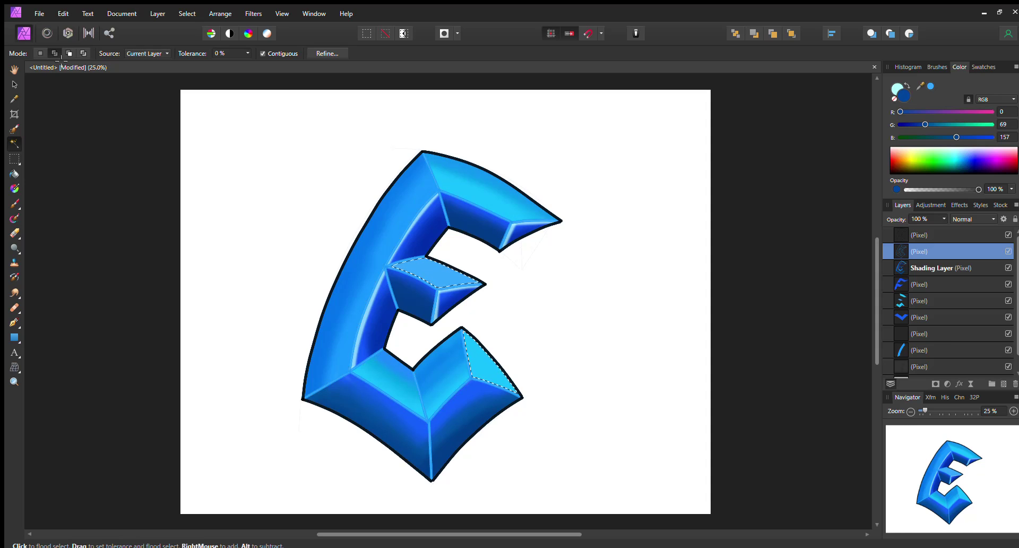
pyautogui.click(947, 268)
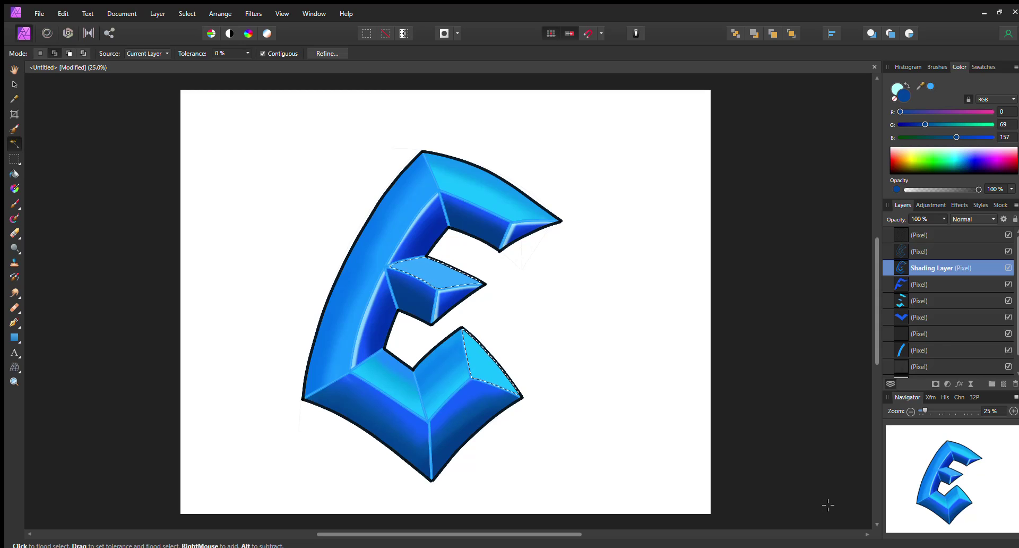
# Paint pale cyan highlights on the middle arm's top face and the bottom arm's tip with an unstabilized 226.2 px brush at 34% opacity.
pyautogui.click(954, 149)
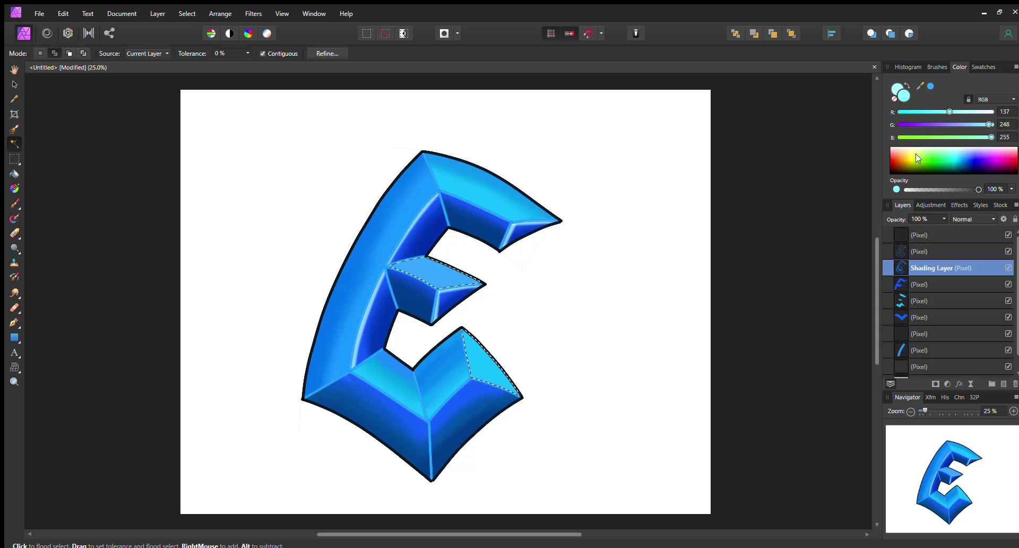
pyautogui.click(12, 203)
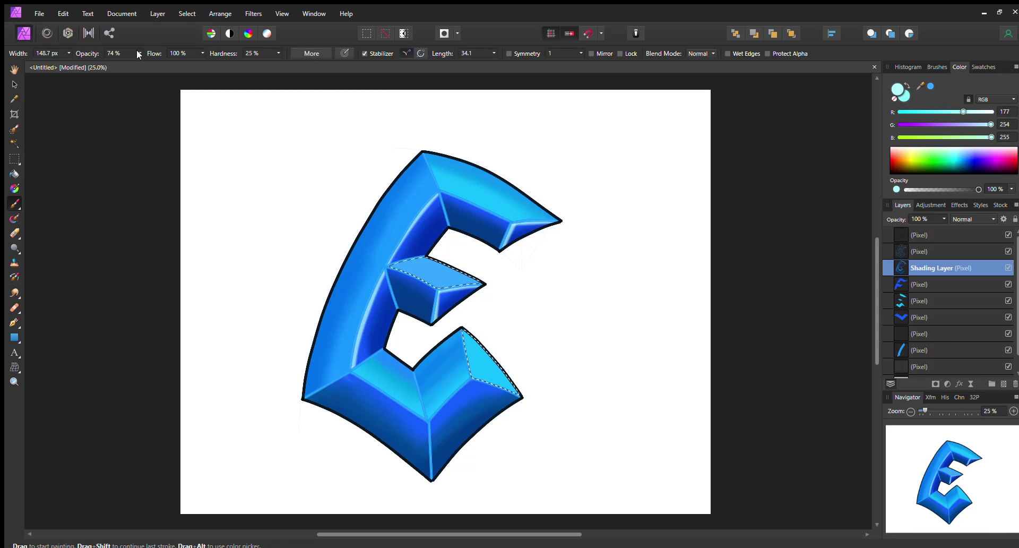
pyautogui.moveTo(374, 253); pyautogui.dragTo(453, 295)
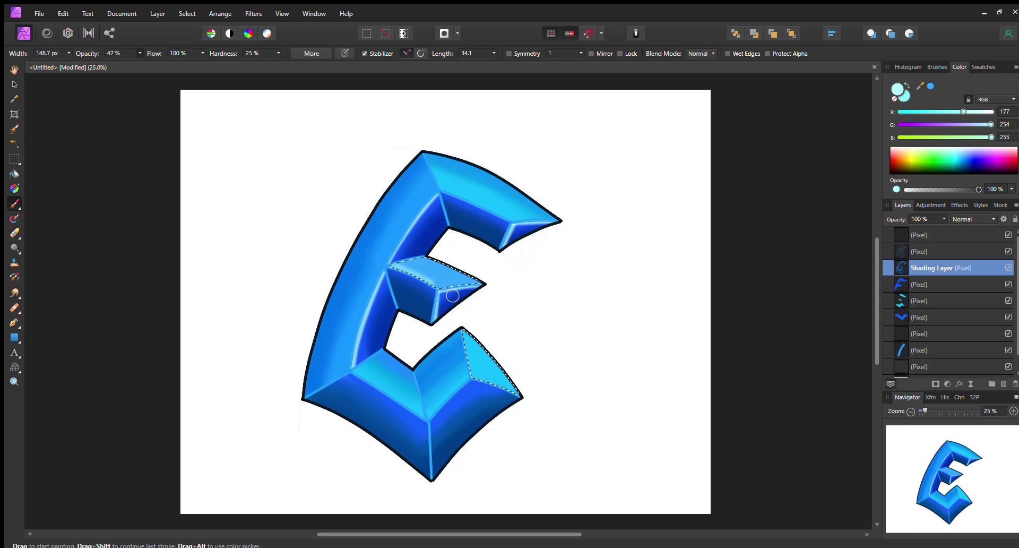
pyautogui.click(364, 53)
pyautogui.press(']')
pyautogui.press(']')
pyautogui.press(']')
pyautogui.moveTo(404, 264)
pyautogui.mouseDown()
pyautogui.moveTo(428, 280)
pyautogui.moveTo(460, 280)
pyautogui.mouseUp()
pyautogui.moveTo(94, 51); pyautogui.dragTo(108, 61)
pyautogui.hotkey('ctrl', 'z')
pyautogui.hotkey('ctrl', 'z')
pyautogui.hotkey('ctrl', 'z')
pyautogui.hotkey('ctrl', 'z')
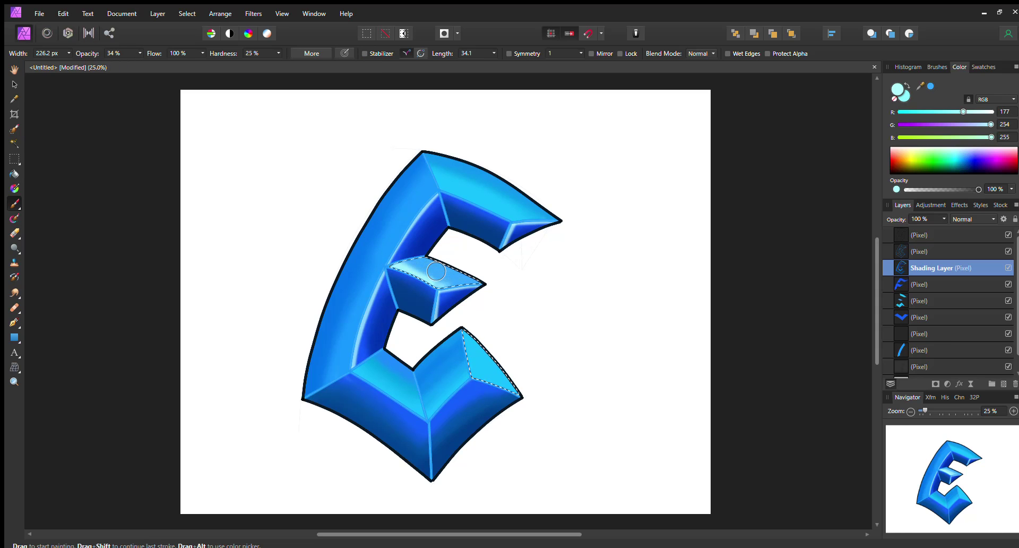
pyautogui.moveTo(396, 266); pyautogui.dragTo(458, 281)
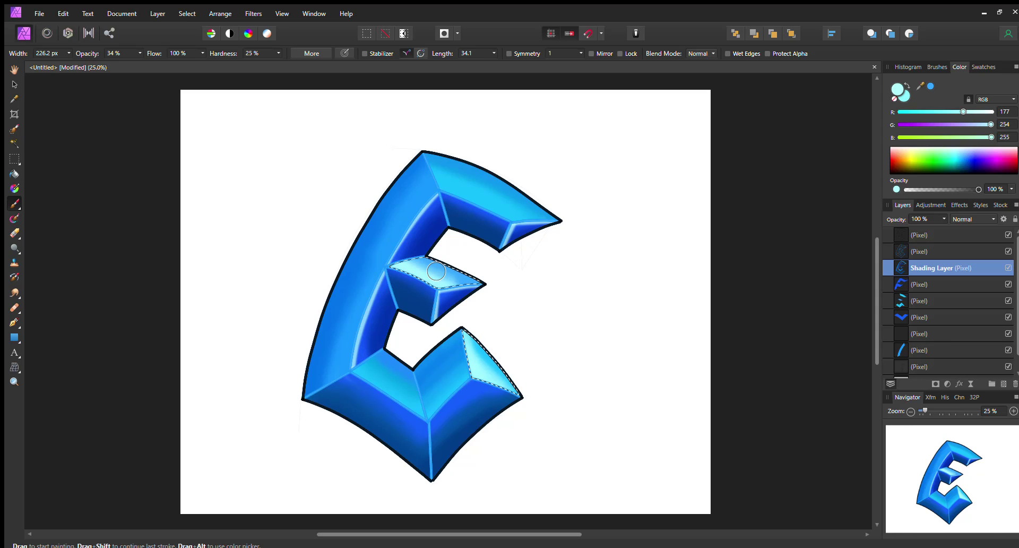
# Flood-select the top arm's upper face and the bottom arm's inner faces via the bevel lines, and paint pale cyan highlights on the Shading Layer.
pyautogui.click(945, 251)
pyautogui.click(16, 142)
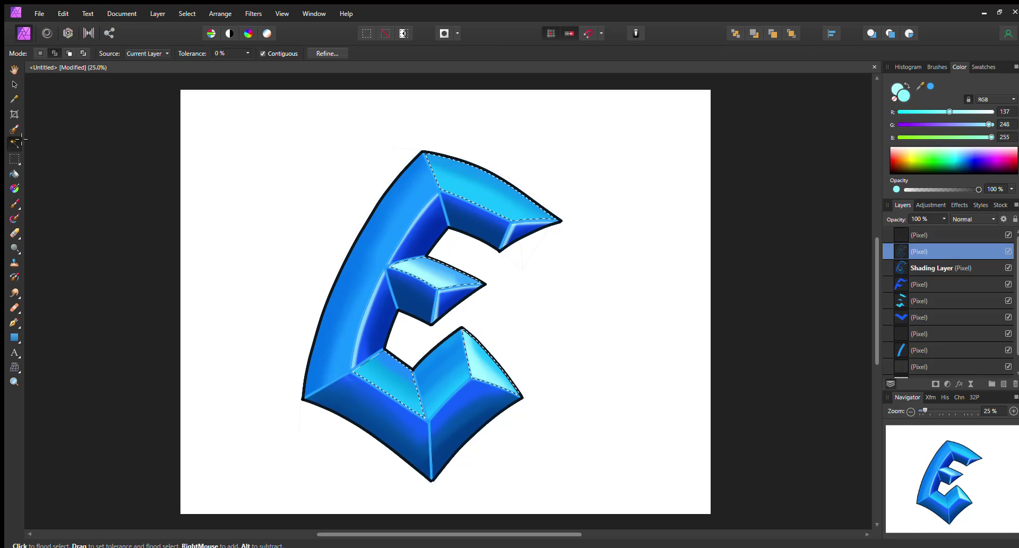
pyautogui.click(14, 204)
pyautogui.click(924, 268)
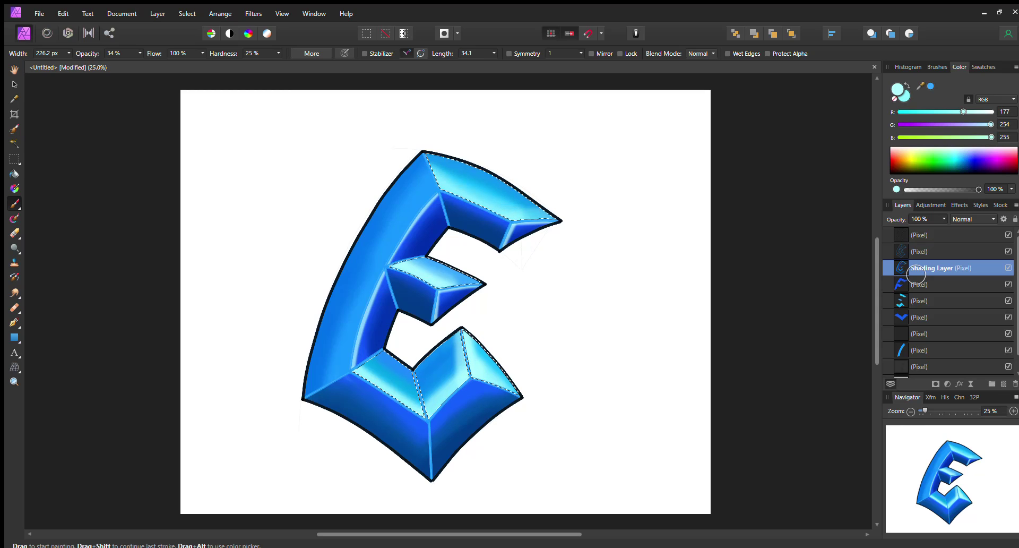
# Replace the selection with the stem's outer face, the top arm's underside and the letter's bottom faces, and return to the Shading Layer.
pyautogui.click(935, 250)
pyautogui.press('w')
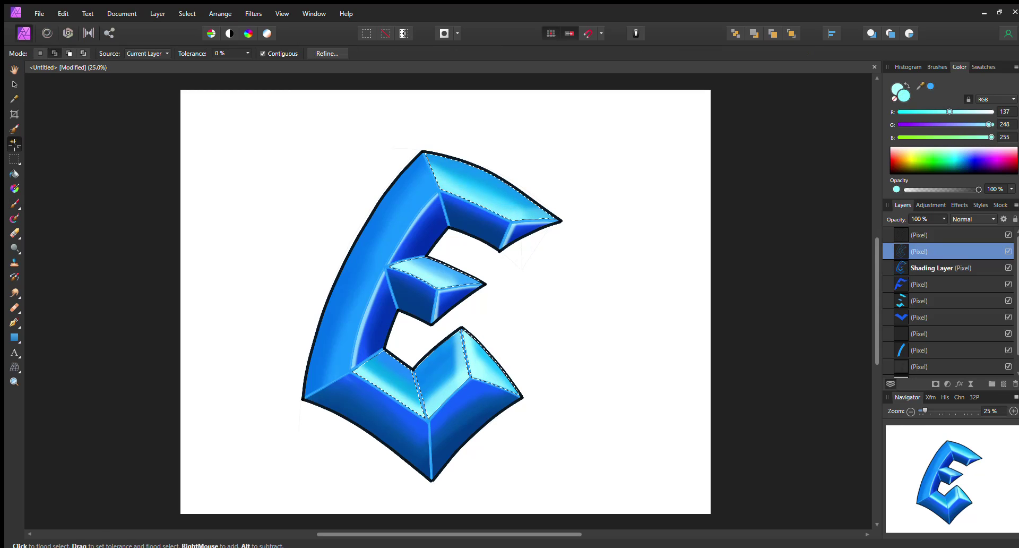
pyautogui.hotkey('ctrl', 'd')
pyautogui.click(361, 265)
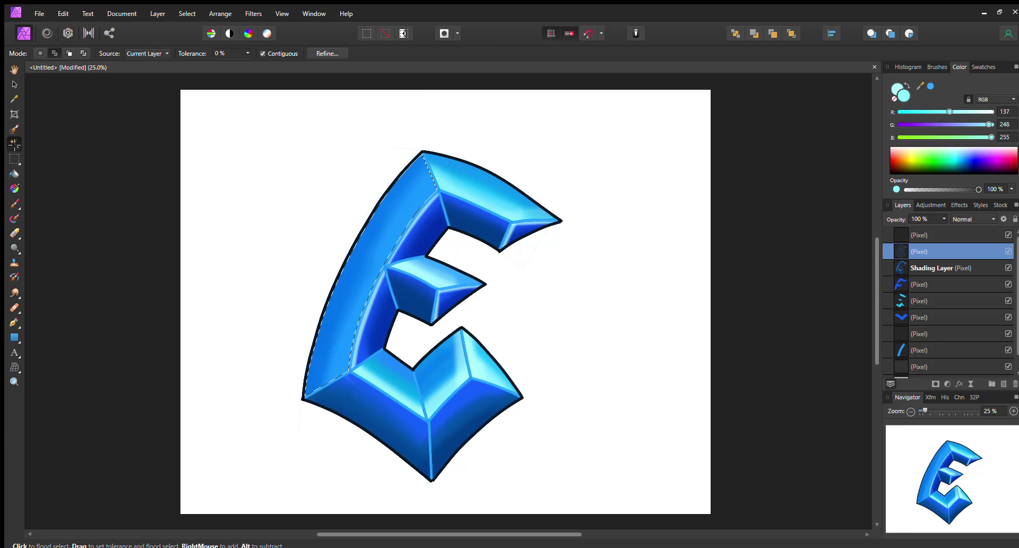
pyautogui.click(937, 263)
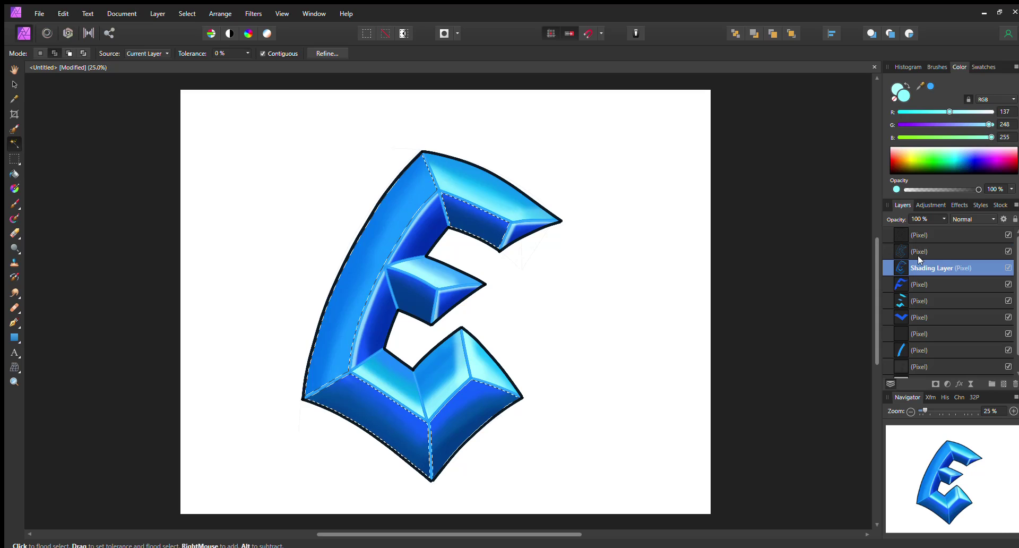
pyautogui.click(954, 151)
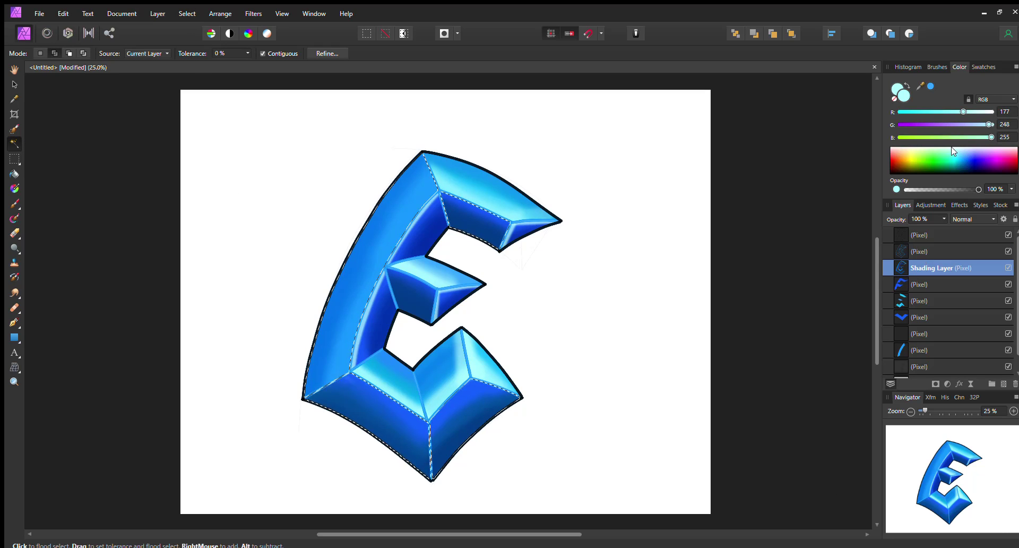
# Paint thin pale cyan highlights along the selected faces' bevel edges with a stabilized 72.5 px brush at 64% opacity, and deselect.
pyautogui.press('b')
pyautogui.press('[')
pyautogui.press('[')
pyautogui.press('[')
pyautogui.press('[')
pyautogui.press('[')
pyautogui.press('[')
pyautogui.click(364, 53)
pyautogui.moveTo(348, 370); pyautogui.dragTo(436, 192)
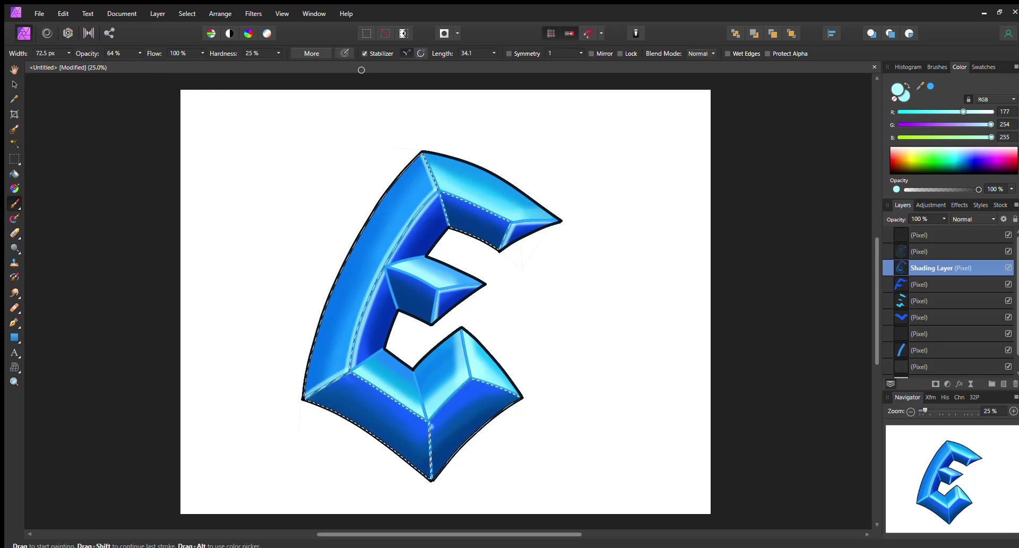
pyautogui.moveTo(351, 374)
pyautogui.mouseDown()
pyautogui.moveTo(429, 422)
pyautogui.moveTo(434, 480)
pyautogui.mouseUp()
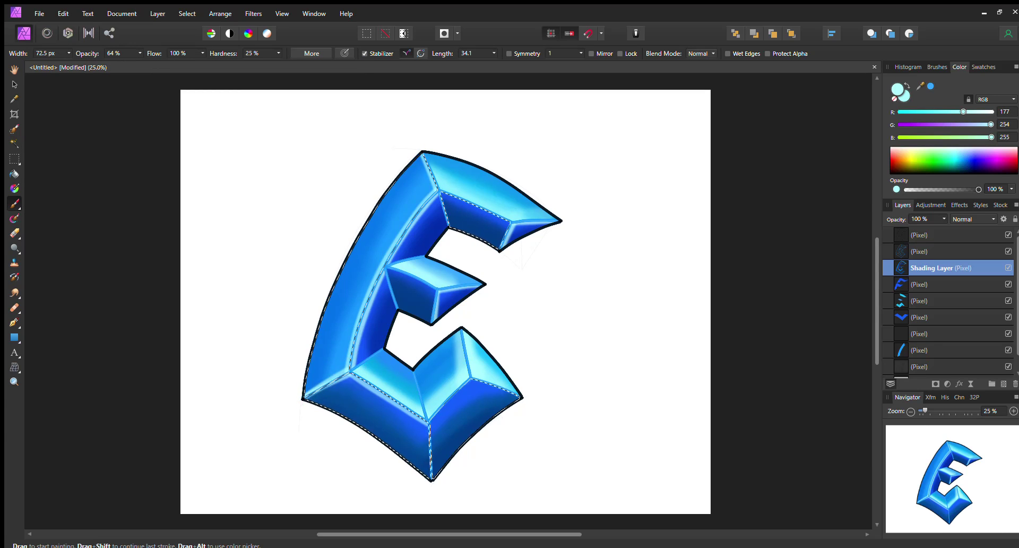
pyautogui.moveTo(431, 423); pyautogui.dragTo(470, 384)
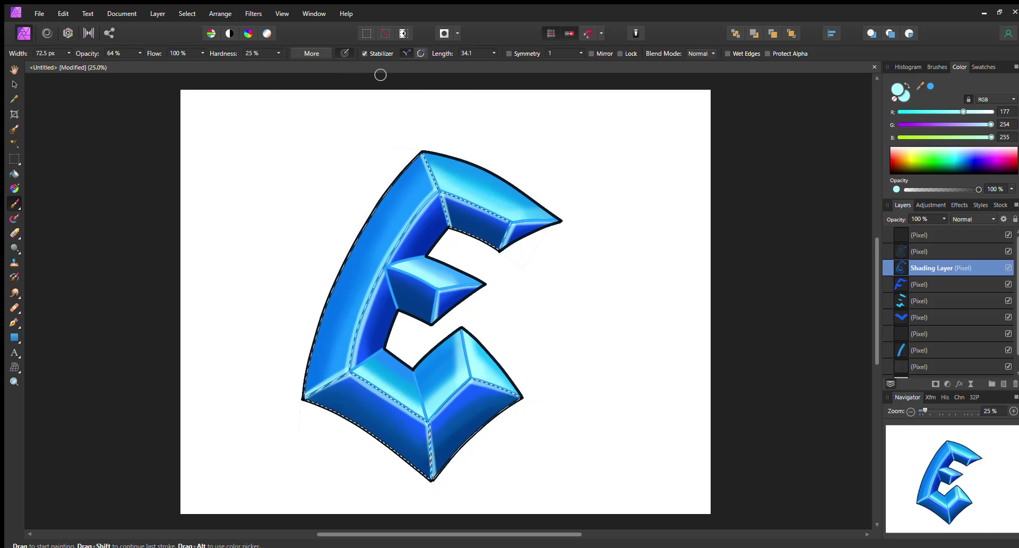
pyautogui.hotkey('ctrl', 'd')
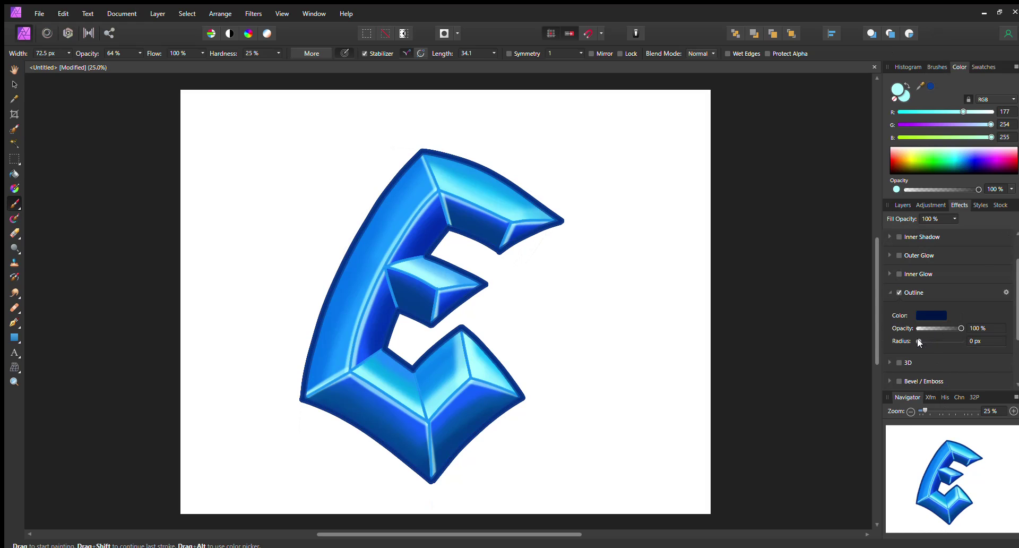
# Increase the outline effect's radius and shift the black silhouette layer down and to the right behind the letter as a drop shadow.
pyautogui.moveTo(918, 338); pyautogui.dragTo(933, 342)
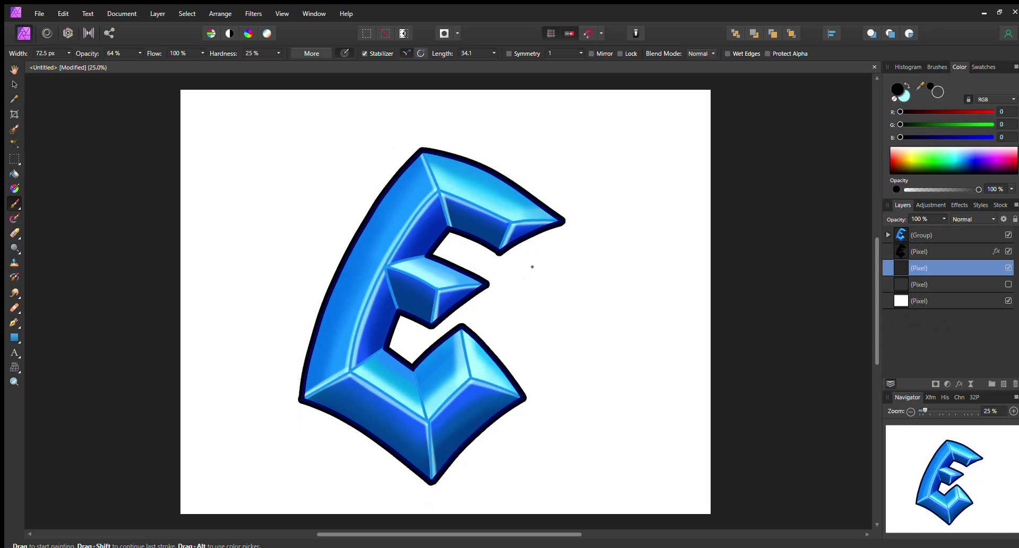
pyautogui.click(937, 67)
pyautogui.click(959, 119)
pyautogui.click(942, 277)
pyautogui.press('v')
pyautogui.moveTo(346, 245)
pyautogui.mouseDown()
pyautogui.moveTo(346, 257)
pyautogui.moveTo(362, 258)
pyautogui.mouseUp()
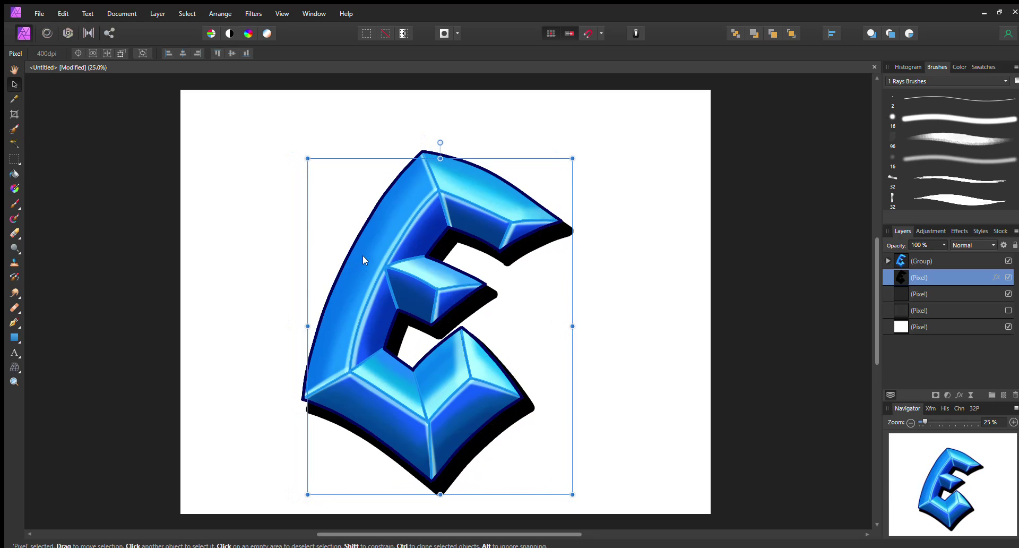
# Paint black on the shadow layer to join the shadow to the stem's lower corner and the middle arm's tip.
pyautogui.click(15, 203)
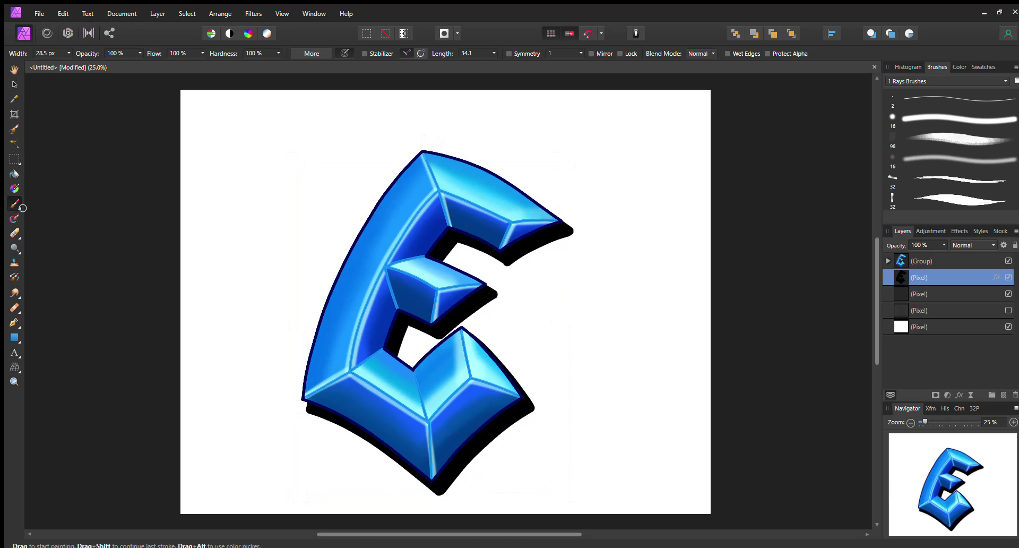
pyautogui.click(925, 106)
pyautogui.hotkey('ctrl', 'z')
pyautogui.hotkey('ctrl', 'shift', 'z')
pyautogui.moveTo(300, 399); pyautogui.dragTo(314, 333)
pyautogui.moveTo(305, 379); pyautogui.dragTo(310, 350)
pyautogui.moveTo(445, 260); pyautogui.dragTo(497, 292)
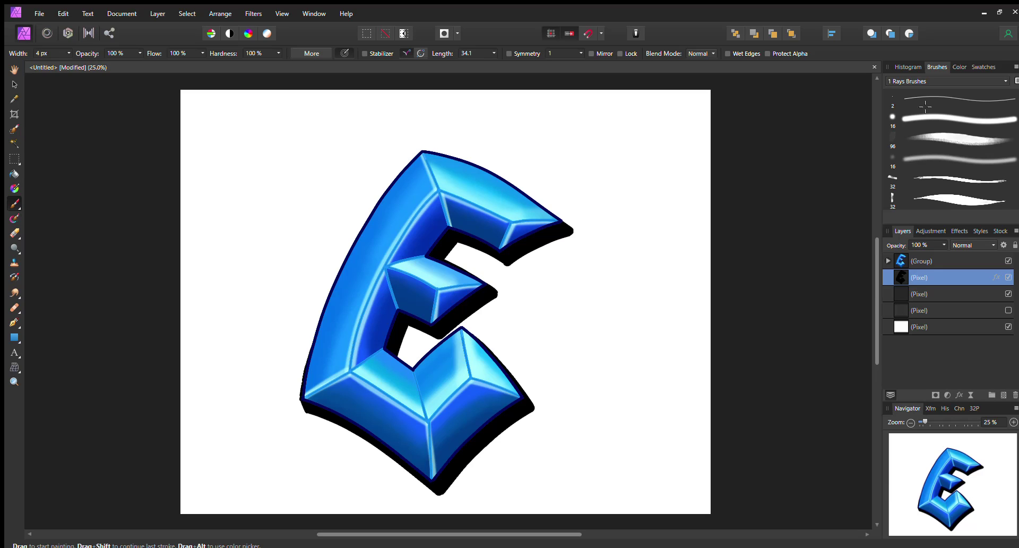
# Paint black drips with a 10.7 px brush below both ends of the letter's base and below the top arm.
pyautogui.moveTo(486, 255); pyautogui.dragTo(496, 260)
pyautogui.press(']')
pyautogui.press(']')
pyautogui.press(']')
pyautogui.press(']')
pyautogui.moveTo(503, 429)
pyautogui.mouseDown()
pyautogui.moveTo(509, 481)
pyautogui.moveTo(508, 446)
pyautogui.mouseUp()
pyautogui.moveTo(313, 414); pyautogui.dragTo(315, 484)
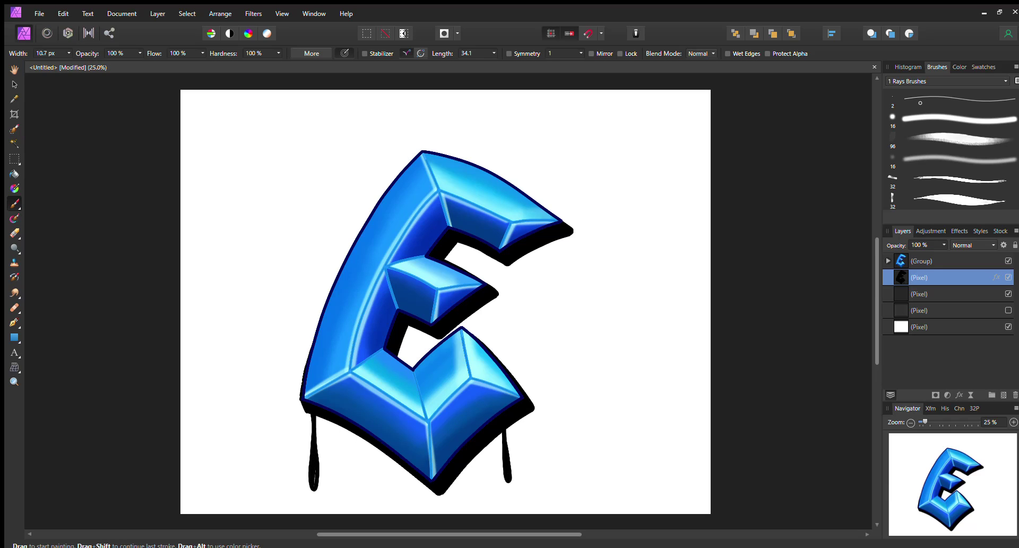
pyautogui.moveTo(505, 264)
pyautogui.mouseDown()
pyautogui.moveTo(508, 328)
pyautogui.moveTo(509, 290)
pyautogui.mouseUp()
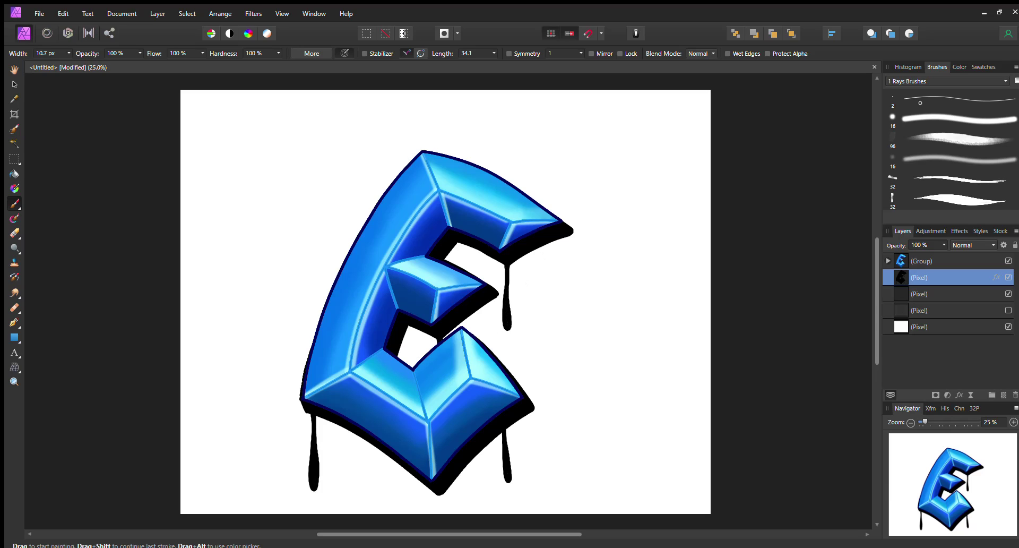
# Try a black drip below the letter's bottom corner and undo the last strokes.
pyautogui.moveTo(440, 494); pyautogui.dragTo(442, 507)
pyautogui.hotkey('ctrl', 'z')
pyautogui.hotkey('ctrl', 'z')
# Stamp black circles behind the letter: 465.8 px at the bottom corner, and 708.5 px beside the stem and the bottom arm's tip.
pyautogui.press(']')
pyautogui.press(']')
pyautogui.press(']')
pyautogui.press(']')
pyautogui.press(']')
pyautogui.press(']')
pyautogui.press(']')
pyautogui.press(']')
pyautogui.press(']')
pyautogui.press(']')
pyautogui.press(']')
pyautogui.press(']')
pyautogui.press(']')
pyautogui.press(']')
pyautogui.press(']')
pyautogui.press(']')
pyautogui.press(']')
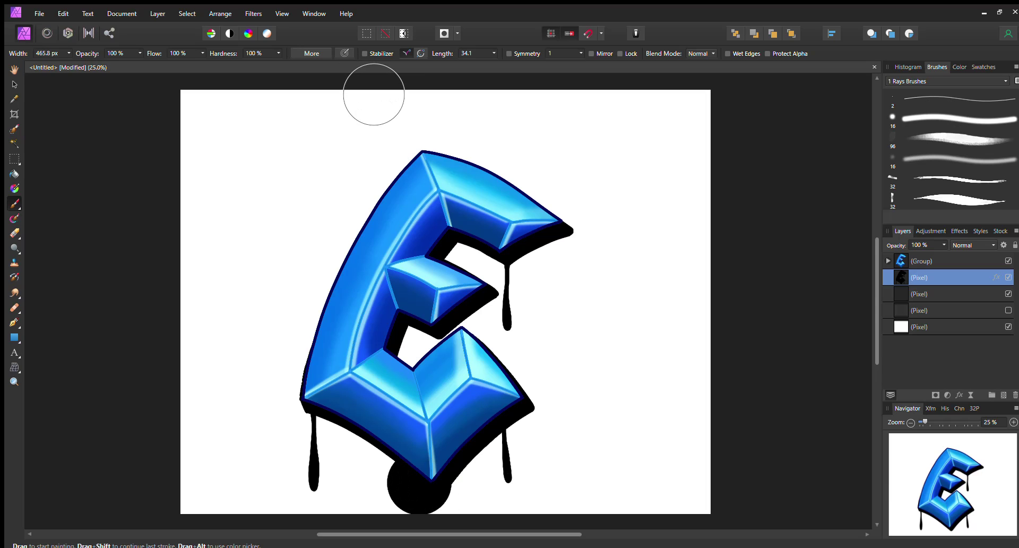
pyautogui.moveTo(373, 94); pyautogui.dragTo(390, 110)
pyautogui.click(325, 308)
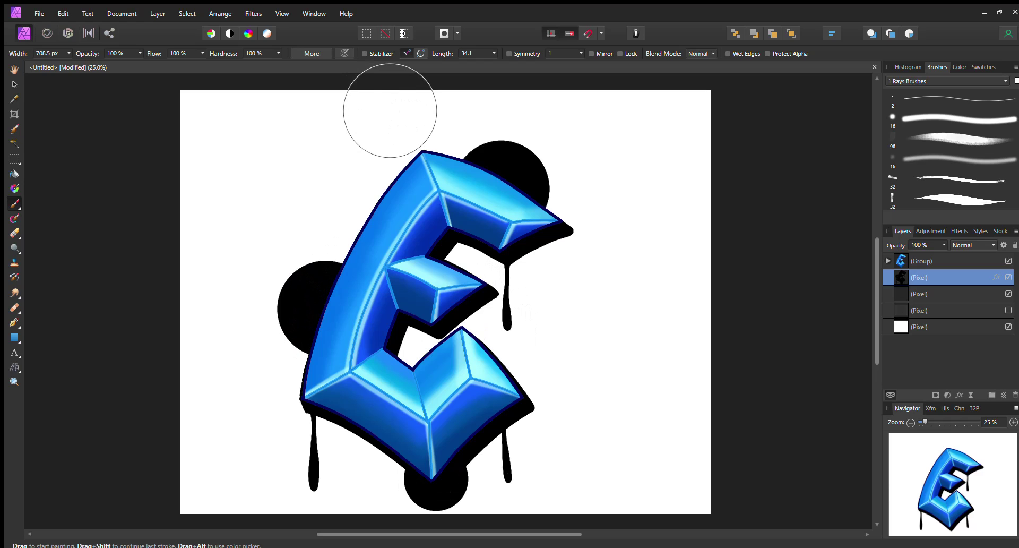
pyautogui.click(503, 385)
# Stamp 267.2 px black circles above the stem's large circle, between the upper two arms, and under the stem's lower corner.
pyautogui.press('[')
pyautogui.press('[')
pyautogui.press('[')
pyautogui.press('[')
pyautogui.press('[')
pyautogui.press('[')
pyautogui.click(343, 259)
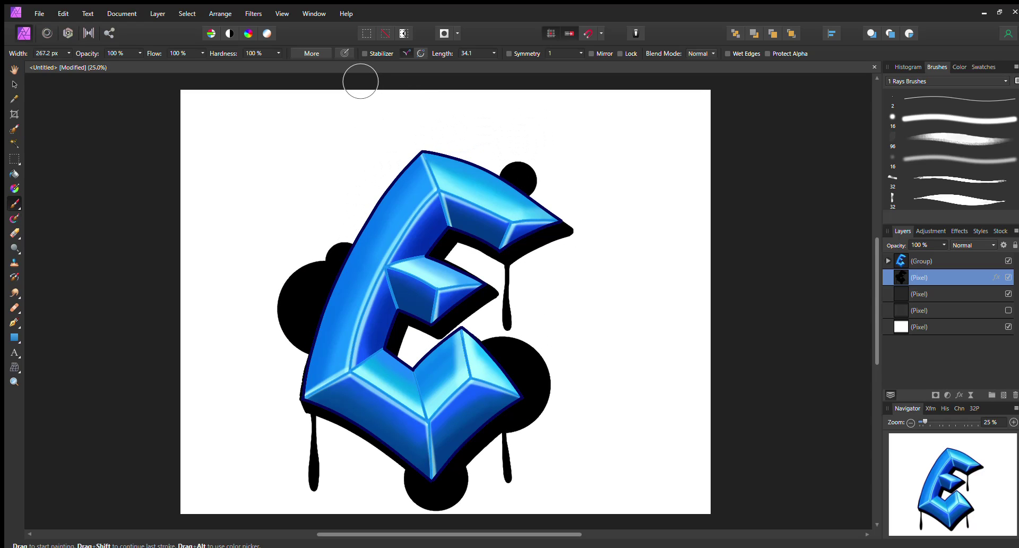
pyautogui.click(454, 251)
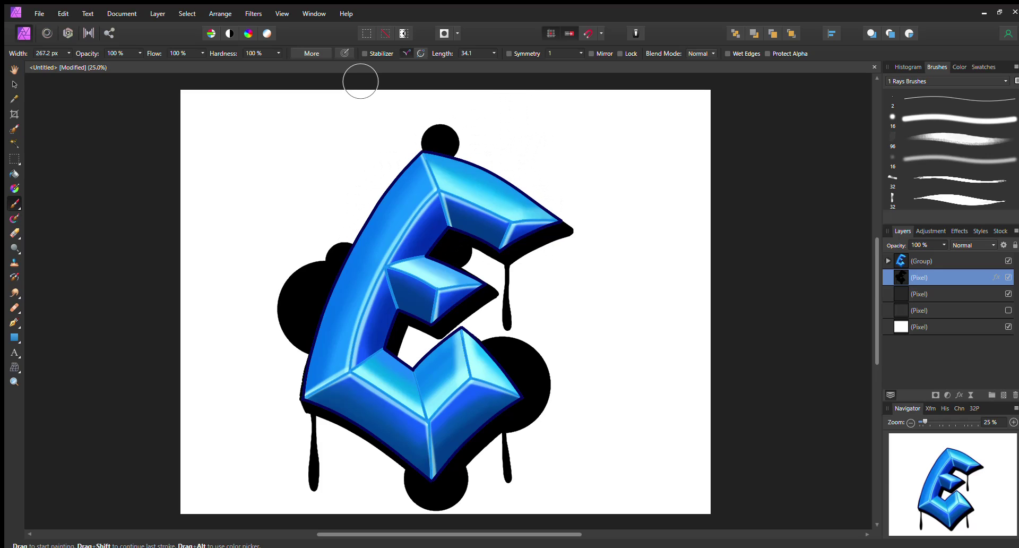
pyautogui.click(332, 418)
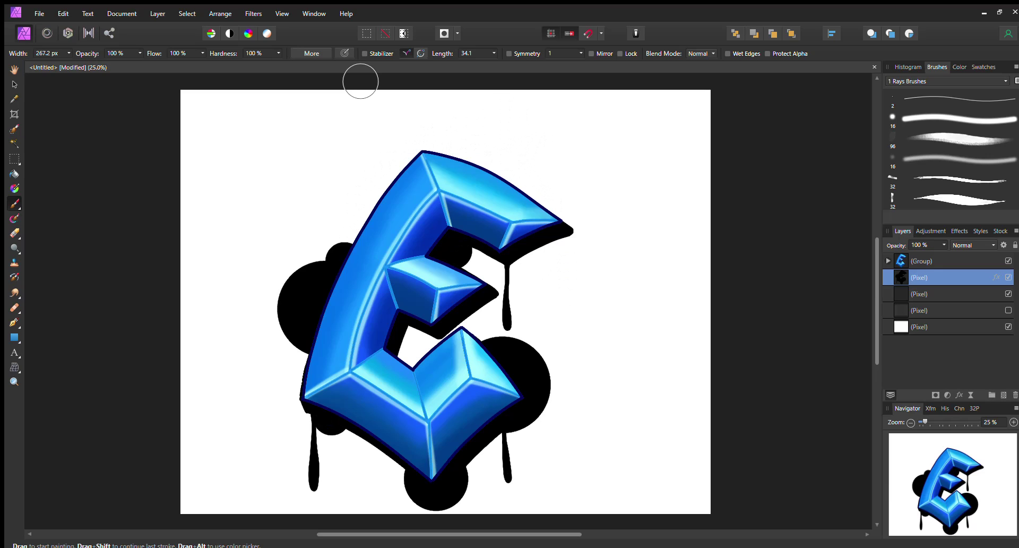
# Reduce the brush width to 32.3 px and try a black drip below the top arm's tip.
pyautogui.press('[')
pyautogui.press('[')
pyautogui.press('[')
pyautogui.press('[')
pyautogui.press('[')
pyautogui.press('[')
pyautogui.press('[')
pyautogui.press('[')
pyautogui.press('[')
pyautogui.press('[')
pyautogui.press('[')
pyautogui.press('[')
pyautogui.press('[')
pyautogui.moveTo(549, 242); pyautogui.dragTo(554, 277)
pyautogui.hotkey('ctrl', 'z')
pyautogui.moveTo(549, 242); pyautogui.dragTo(552, 290)
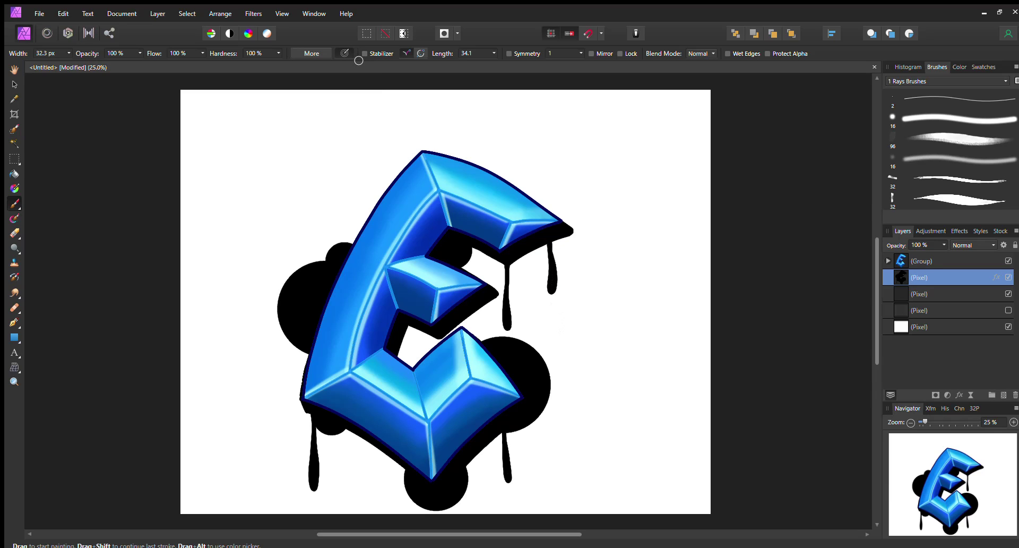
# Undo the drip below the top arm's tip and reduce the brush width to 19.8 px.
pyautogui.moveTo(559, 240); pyautogui.dragTo(552, 253)
pyautogui.press('[')
pyautogui.press('[')
pyautogui.hotkey('ctrl', 'z')
pyautogui.hotkey('ctrl', 'z')
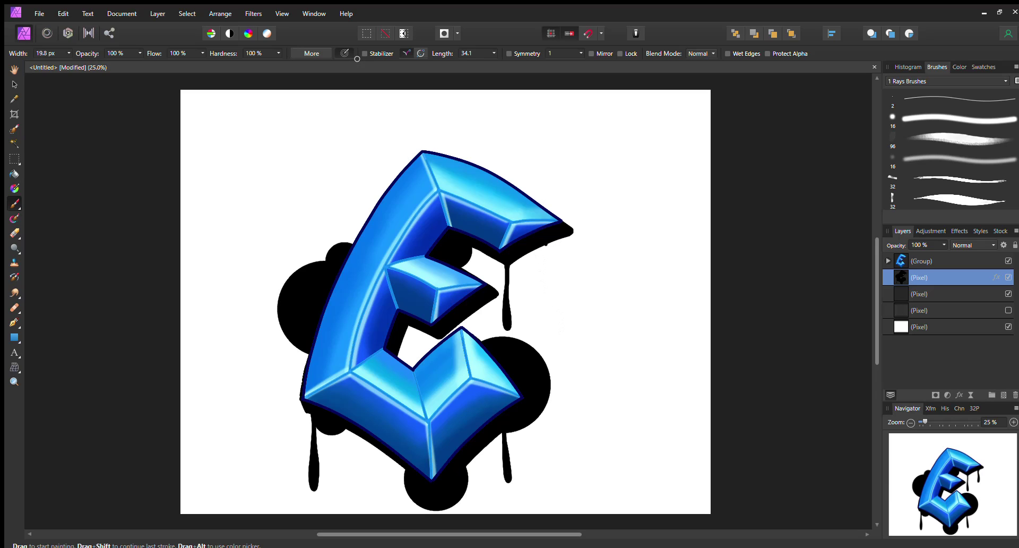
# Flare the drip in black where it meets the top arm's shadow, and paint a black touch-up below the middle arm.
pyautogui.moveTo(546, 252)
pyautogui.mouseDown()
pyautogui.moveTo(551, 279)
pyautogui.moveTo(507, 275)
pyautogui.moveTo(510, 296)
pyautogui.mouseUp()
pyautogui.hotkey('ctrl', 'z')
pyautogui.click(437, 342)
# On a new pixel layer above the shadow, stamp a dark blue (RGB 0, 2, 108) circle about 653 px wide inside the stem's large black circle.
pyautogui.click(1004, 395)
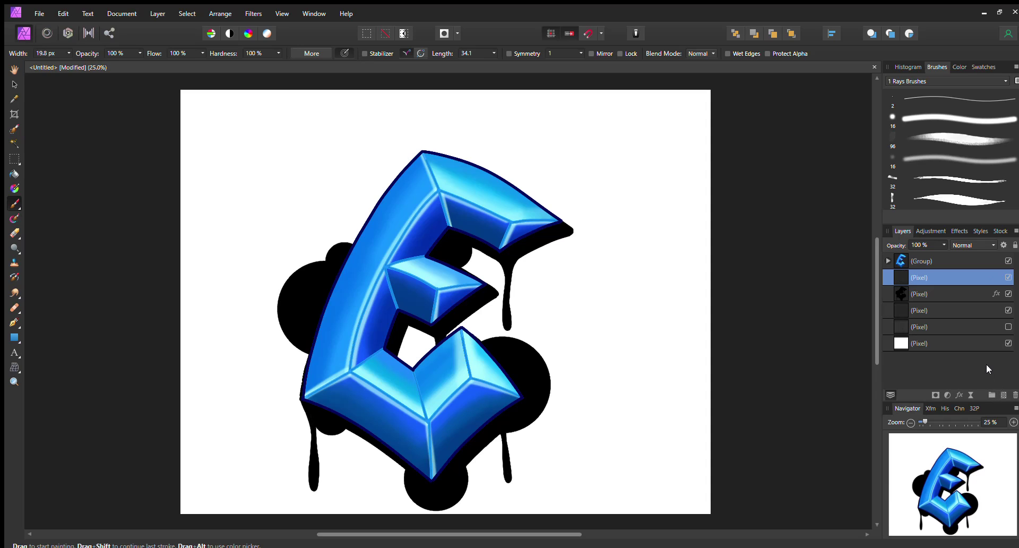
pyautogui.click(960, 66)
pyautogui.click(970, 162)
pyautogui.press(']')
pyautogui.press(']')
pyautogui.press(']')
pyautogui.press(']')
pyautogui.press(']')
pyautogui.press(']')
pyautogui.press(']')
pyautogui.press(']')
pyautogui.press(']')
pyautogui.press(']')
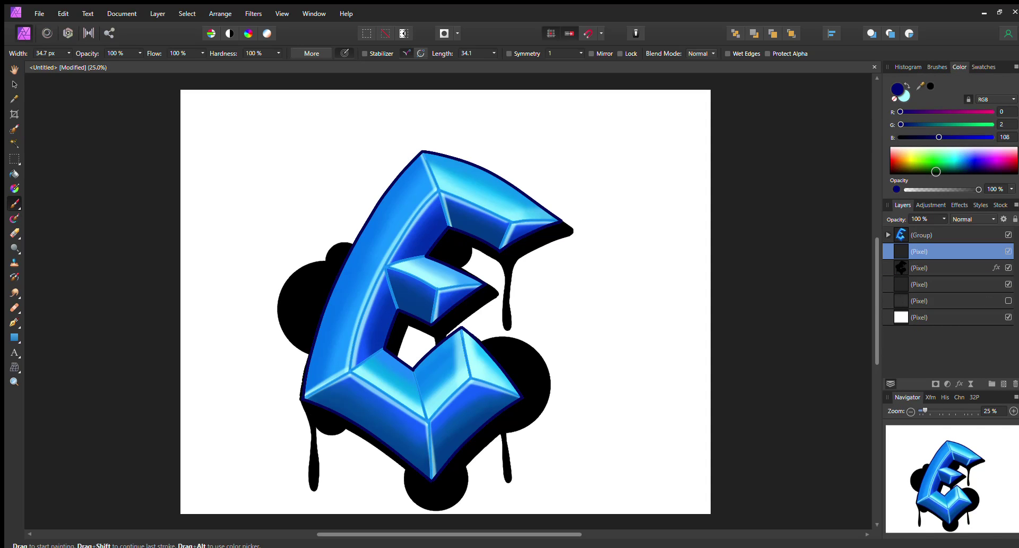
pyautogui.press(']')
pyautogui.press(']')
pyautogui.press(']')
pyautogui.press(']')
pyautogui.press(']')
pyautogui.press(']')
pyautogui.press(']')
pyautogui.press(']')
pyautogui.press(']')
pyautogui.press(']')
pyautogui.press(']')
pyautogui.press(']')
pyautogui.press(']')
pyautogui.press(']')
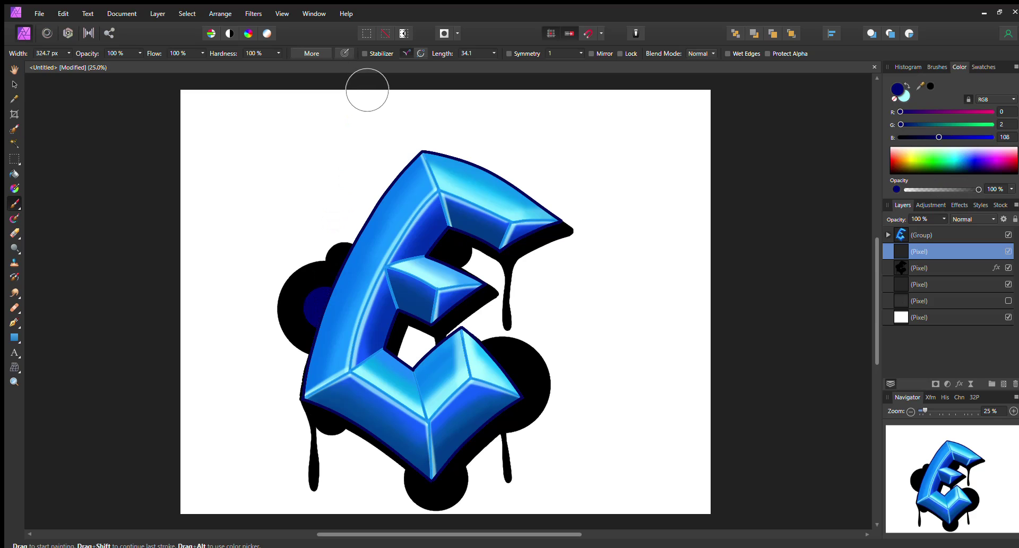
pyautogui.press('[')
pyautogui.press('[')
pyautogui.press('[')
pyautogui.press('[')
pyautogui.press('[')
pyautogui.press('[')
pyautogui.press('[')
pyautogui.press('[')
pyautogui.press('[')
pyautogui.press('[')
pyautogui.press('[')
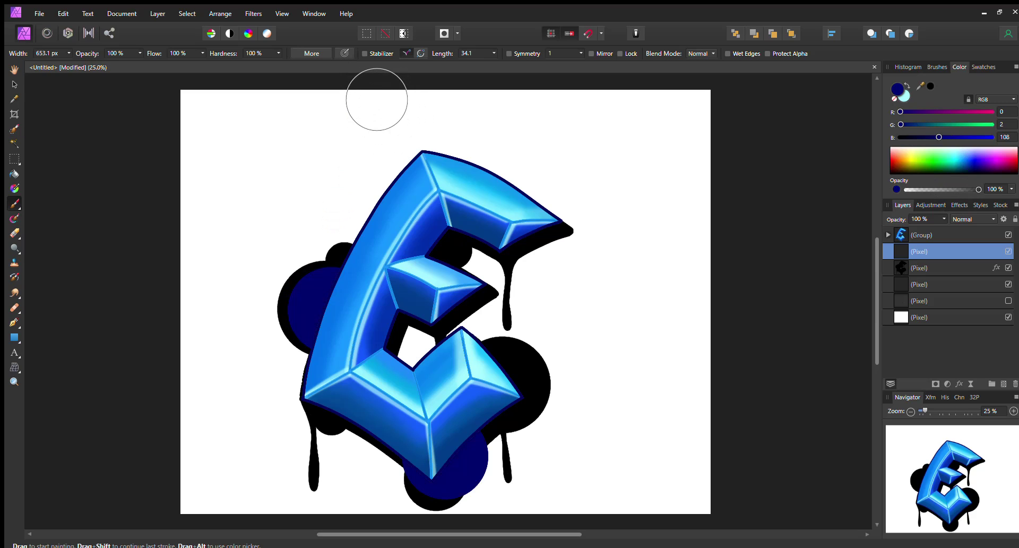
# Stamp dark blue circles inside the black circles at the bottom corner, beside the bottom arm's tip and between the upper two arms.
pyautogui.press(']')
pyautogui.press(']')
pyautogui.press(']')
pyautogui.press(']')
pyautogui.press(']')
pyautogui.press(']')
pyautogui.click(503, 384)
pyautogui.press('[')
pyautogui.press('[')
pyautogui.press('[')
pyautogui.press('[')
pyautogui.press('[')
pyautogui.press('[')
pyautogui.press('[')
pyautogui.click(446, 247)
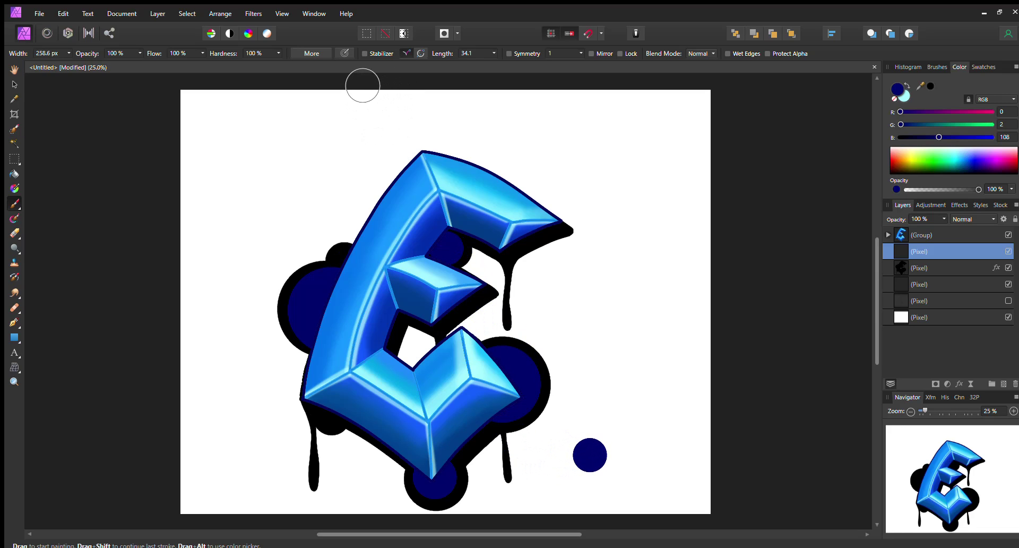
# Reduce the brush width to 26 px and paint dark blue over the drips below the top arm and the bottom arm's tip.
pyautogui.press('[')
pyautogui.press('[')
pyautogui.press('[')
pyautogui.press('[')
pyautogui.press('[')
pyautogui.press('[')
pyautogui.press('[')
pyautogui.press('[')
pyautogui.press('[')
pyautogui.press('[')
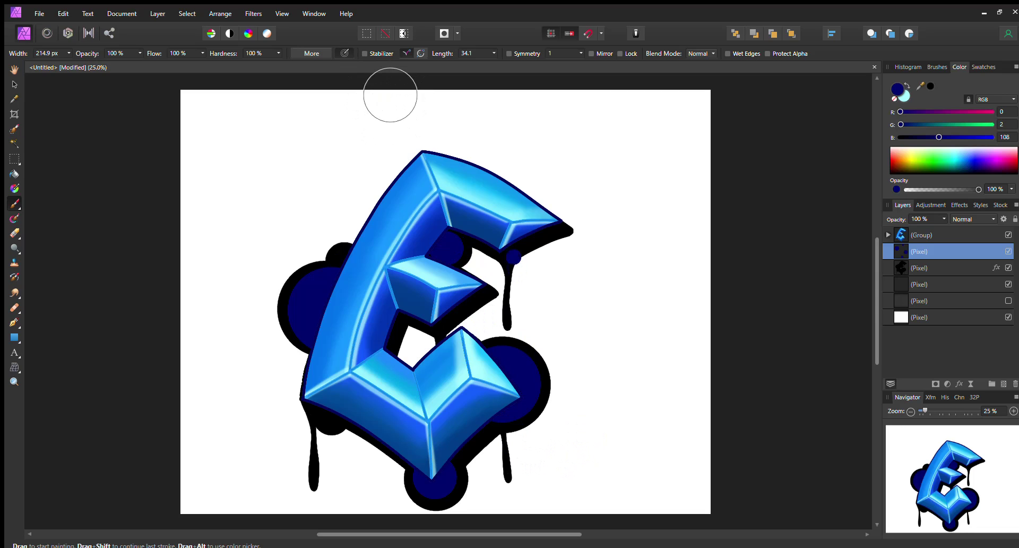
pyautogui.keyDown('ctrl'); pyautogui.keyDown('alt'); pyautogui.moveTo(369, 73); pyautogui.dragTo(366, 71); pyautogui.keyUp('alt'); pyautogui.keyUp('ctrl')
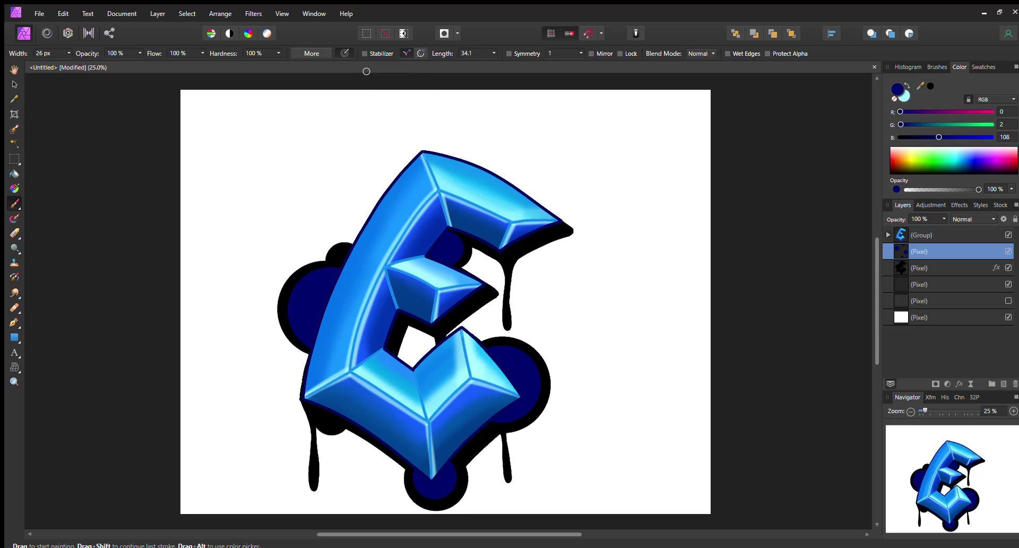
pyautogui.moveTo(510, 272); pyautogui.dragTo(511, 327)
pyautogui.moveTo(500, 425); pyautogui.dragTo(508, 468)
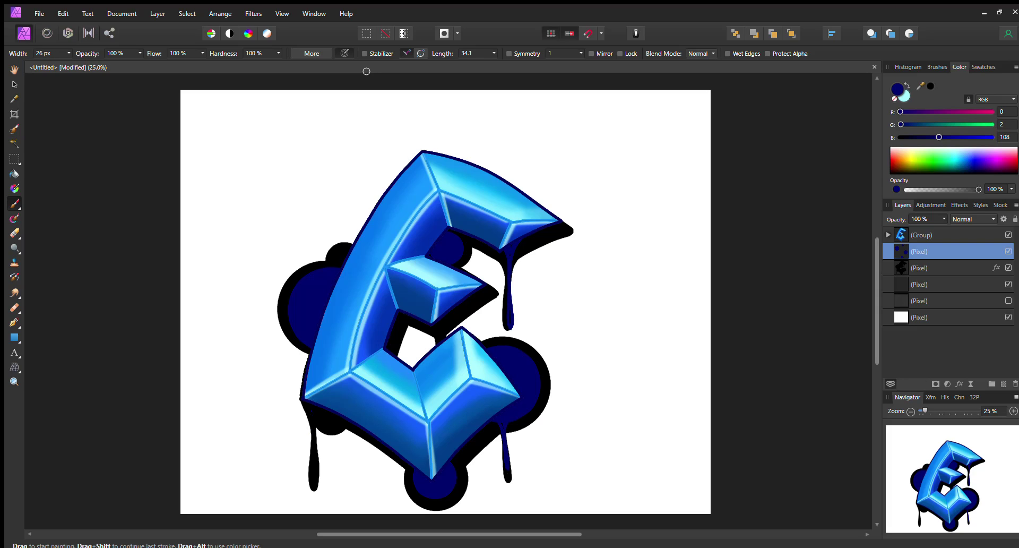
# Paint dark blue over the drip below the stem, inside the small circle behind the stem and under the middle arm.
pyautogui.moveTo(312, 413); pyautogui.dragTo(319, 474)
pyautogui.hotkey('ctrl', 'z')
pyautogui.moveTo(311, 408); pyautogui.dragTo(313, 472)
pyautogui.moveTo(345, 251); pyautogui.dragTo(341, 264)
pyautogui.moveTo(440, 338); pyautogui.dragTo(444, 320)
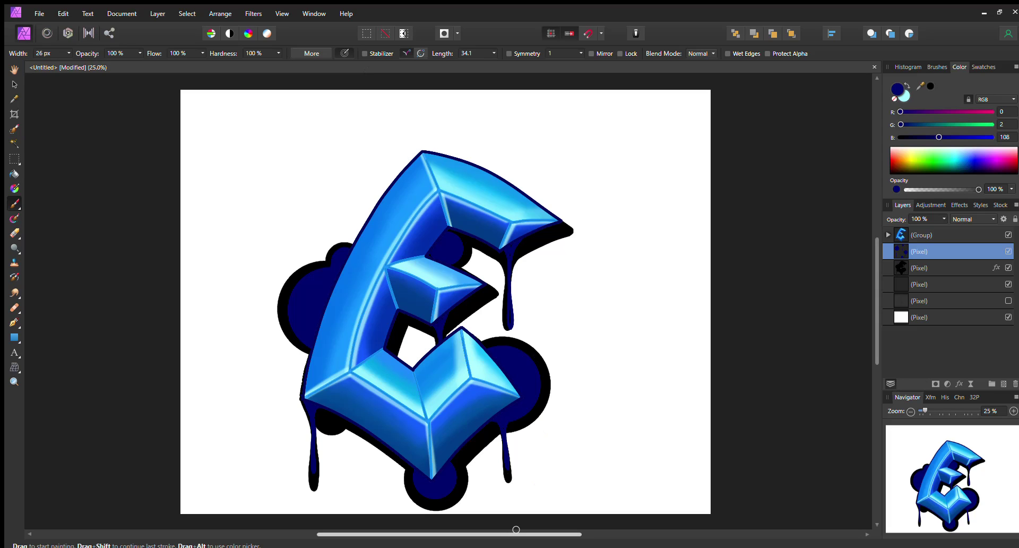
# Add a pixel layer above the letter group in Darker Color mode and set up a light blue (RGB 69, 216, 255) brush 243.1 px wide.
pyautogui.hotkey('ctrl', 'shift', 'n')
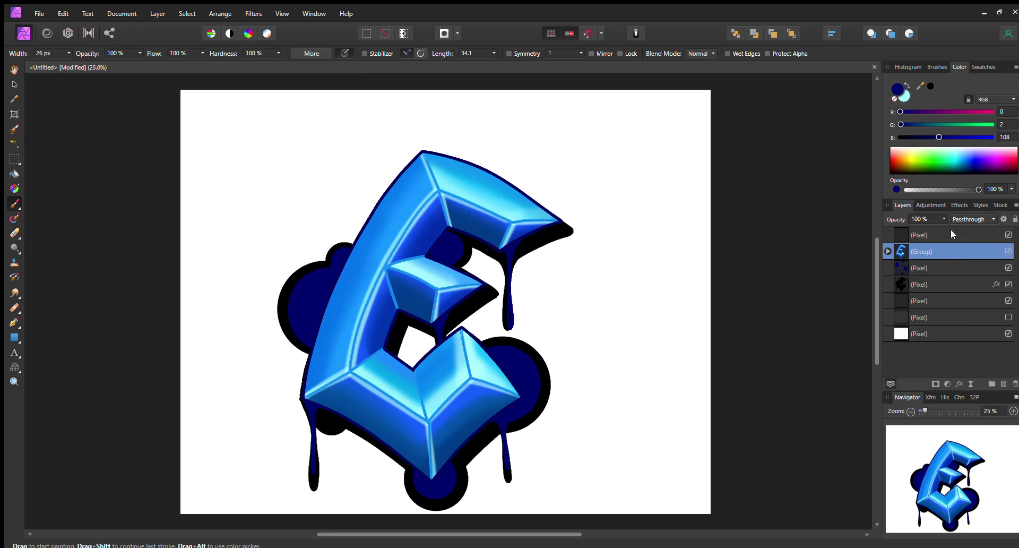
pyautogui.click(967, 294)
pyautogui.moveTo(909, 153); pyautogui.dragTo(951, 152)
pyautogui.press(']')
pyautogui.press(']')
pyautogui.press(']')
pyautogui.press(']')
pyautogui.press(']')
pyautogui.press(']')
pyautogui.press(']')
pyautogui.press(']')
pyautogui.press(']')
pyautogui.press(']')
pyautogui.press(']')
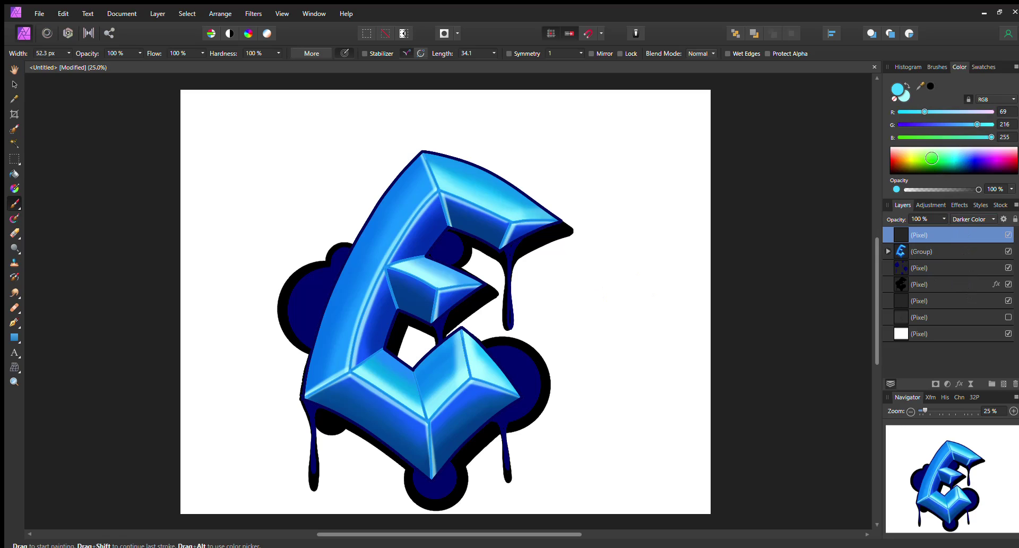
pyautogui.click(528, 282)
pyautogui.press(']')
pyautogui.press(']')
pyautogui.press(']')
pyautogui.press(']')
pyautogui.press(']')
# Try a light blue circle on the upper stem with the layer in Lighter Color and Soft Light modes, and undo it.
pyautogui.click(974, 218)
pyautogui.click(963, 266)
pyautogui.click(396, 199)
pyautogui.click(975, 219)
pyautogui.click(970, 253)
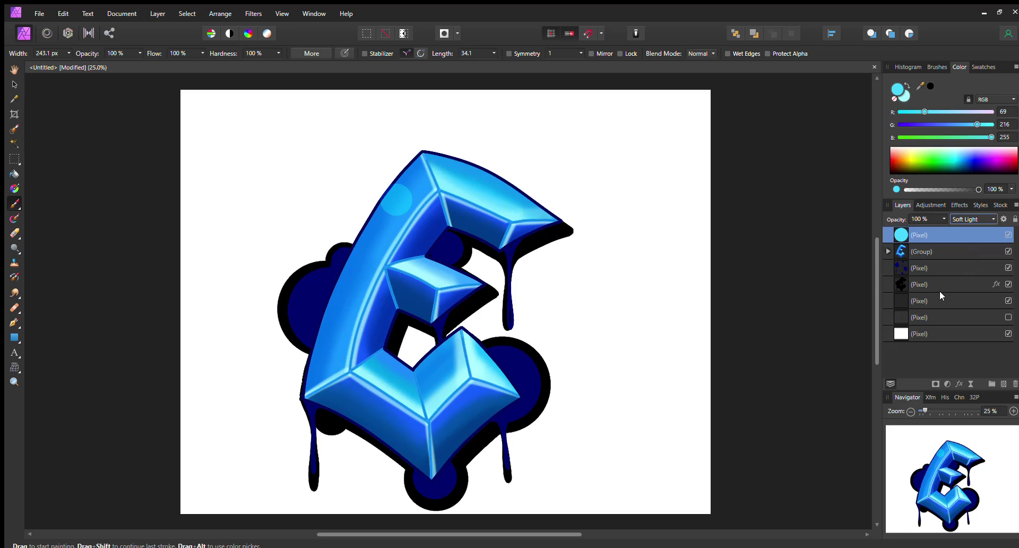
pyautogui.hotkey('ctrl', 'z')
pyautogui.hotkey('ctrl', 'z')
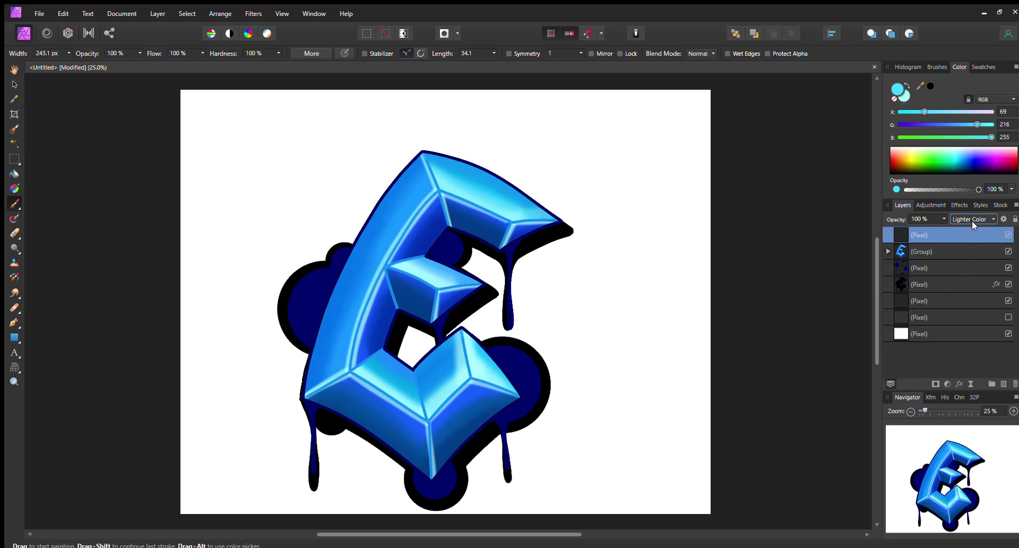
# Set the new layer's blend mode to Soft Light and its opacity to 89%.
pyautogui.click(976, 221)
pyautogui.click(973, 253)
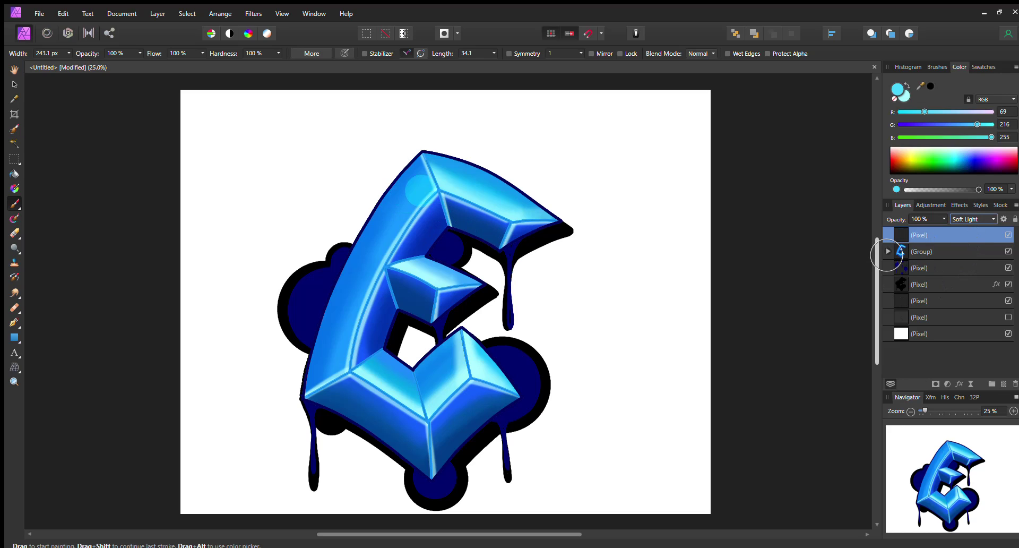
pyautogui.moveTo(943, 219); pyautogui.dragTo(932, 228)
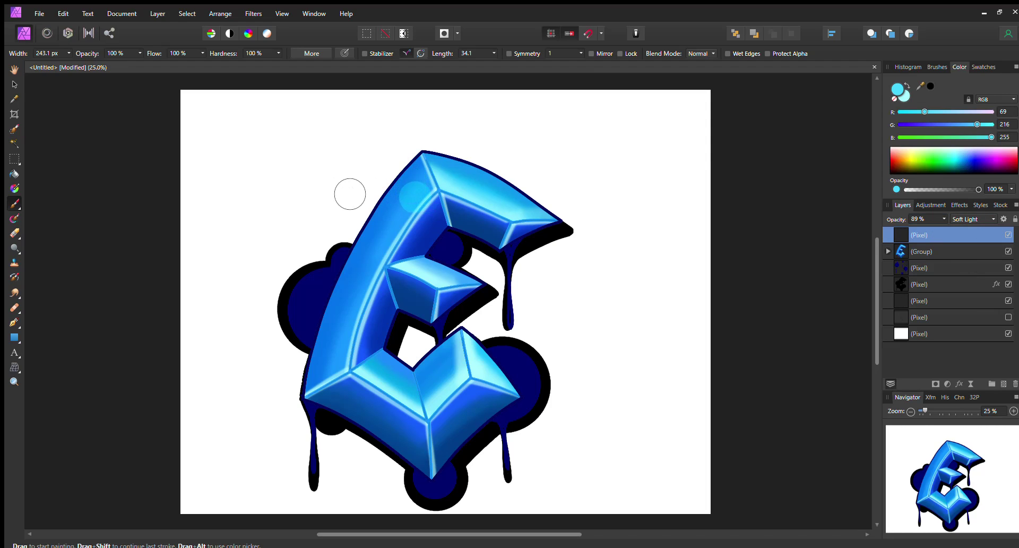
# Flood-select the letter's interior from the outline layer inside the group, and make the Soft Light layer active again.
pyautogui.click(943, 247)
pyautogui.click(888, 251)
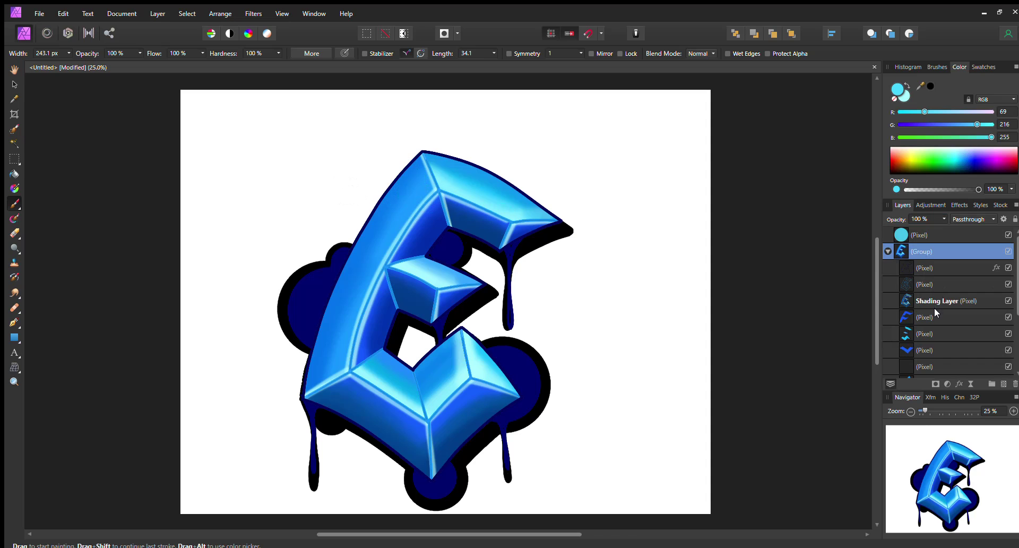
pyautogui.click(938, 268)
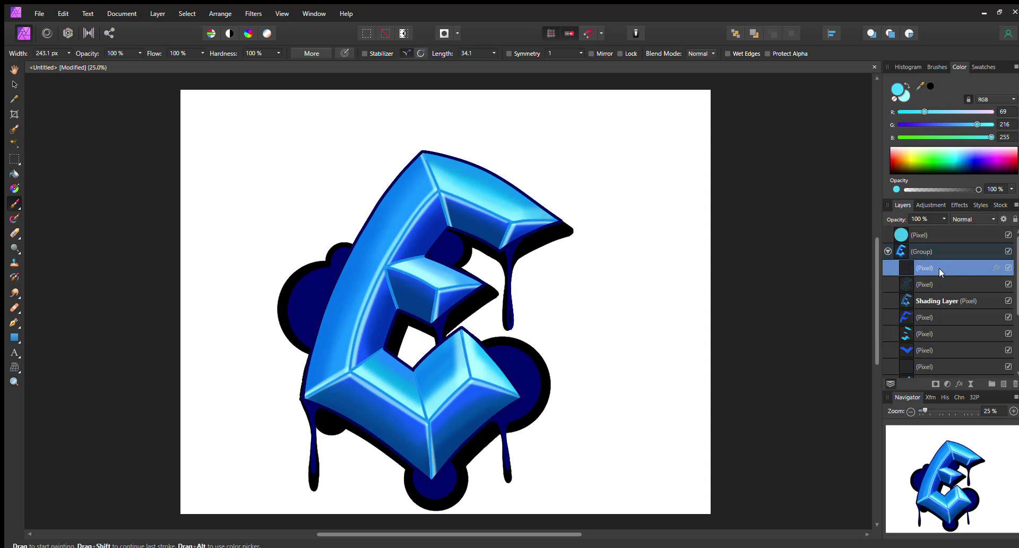
pyautogui.click(15, 143)
pyautogui.click(26, 149)
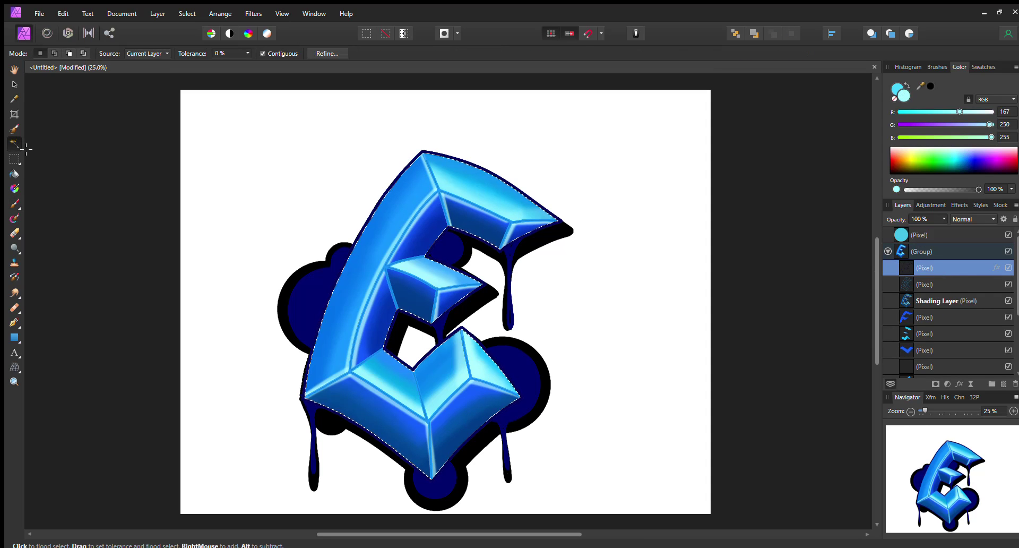
pyautogui.click(951, 235)
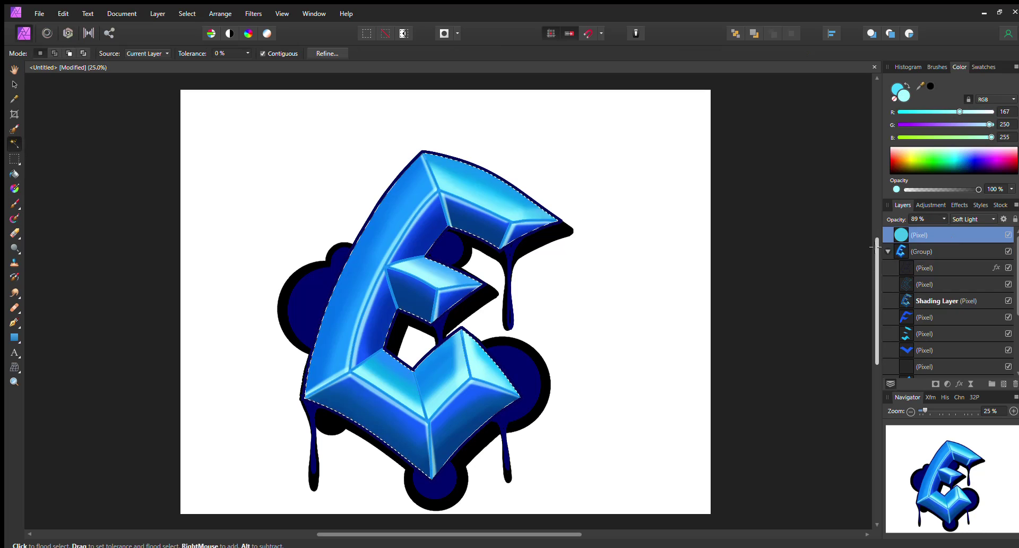
# Stamp light blue circles inside the selection: 243.1 px on the lower stem and 489 px where the middle arm joins.
pyautogui.click(15, 203)
pyautogui.click(414, 195)
pyautogui.hotkey('ctrl', 'z')
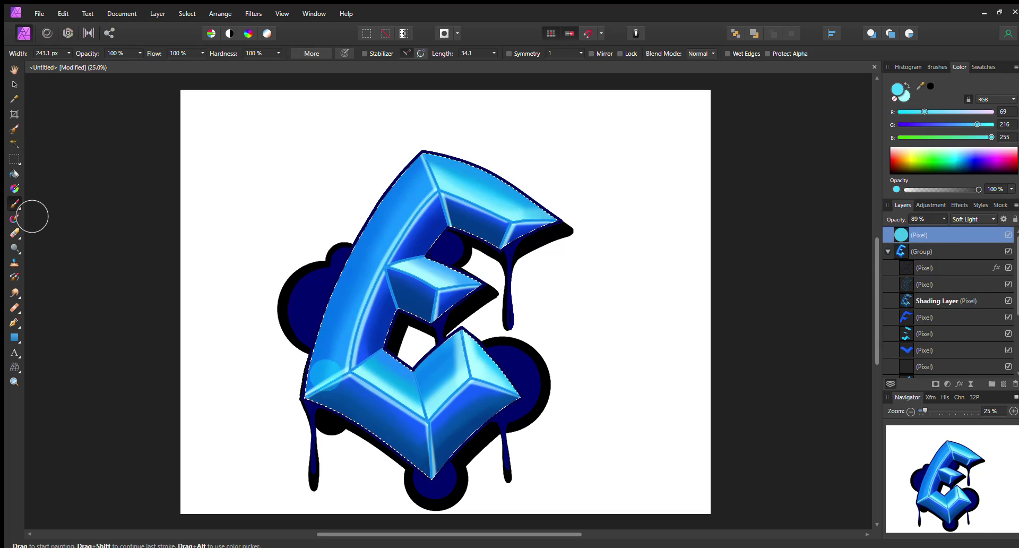
pyautogui.click(325, 332)
pyautogui.click(476, 427)
pyautogui.press(']')
pyautogui.press(']')
pyautogui.press(']')
pyautogui.press(']')
pyautogui.press(']')
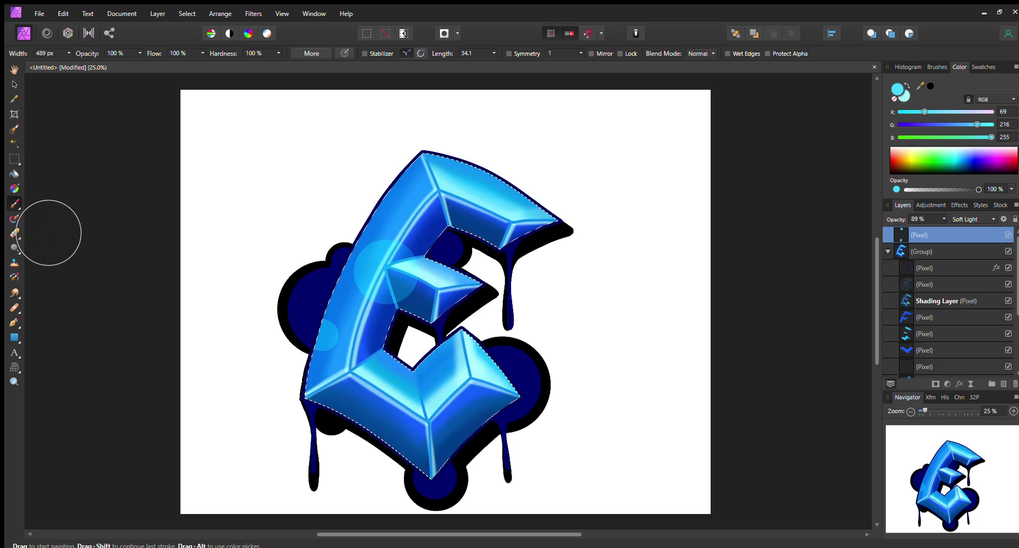
# Stamp a large light blue circle on the top arm and two progressively smaller ones, down to 81.8 px, up the lower stem.
pyautogui.press('[')
pyautogui.press('[')
pyautogui.press('[')
pyautogui.press('[')
pyautogui.press('[')
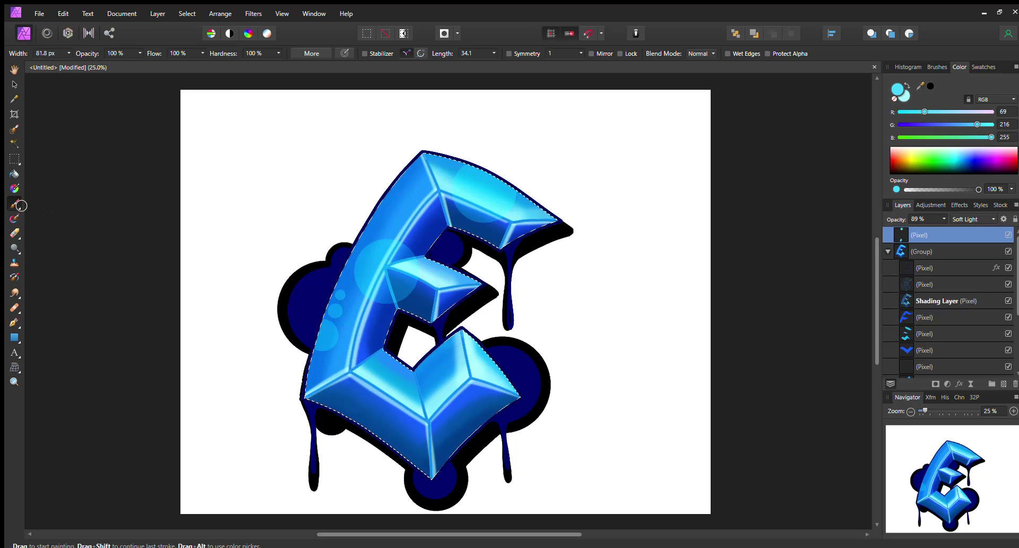
# Stamp light blue circles of varying size on the upper stem and on the bottom arm's light upper face.
pyautogui.press('[')
pyautogui.press('[')
pyautogui.press('[')
pyautogui.press('[')
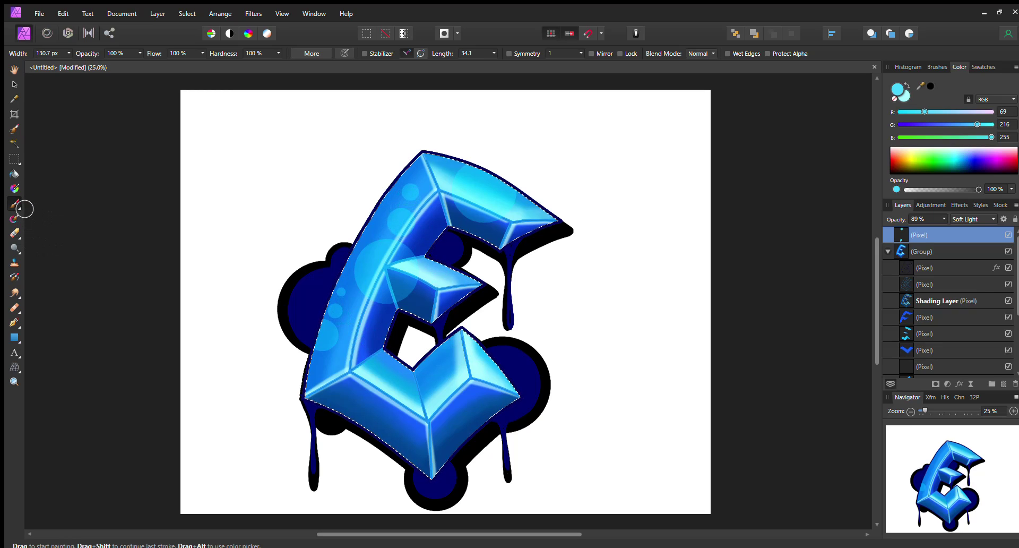
pyautogui.press('[')
pyautogui.press('[')
pyautogui.press('[')
pyautogui.press(']')
pyautogui.press(']')
pyautogui.press(']')
pyautogui.press(']')
pyautogui.press(']')
pyautogui.press(']')
pyautogui.press(']')
pyautogui.press(']')
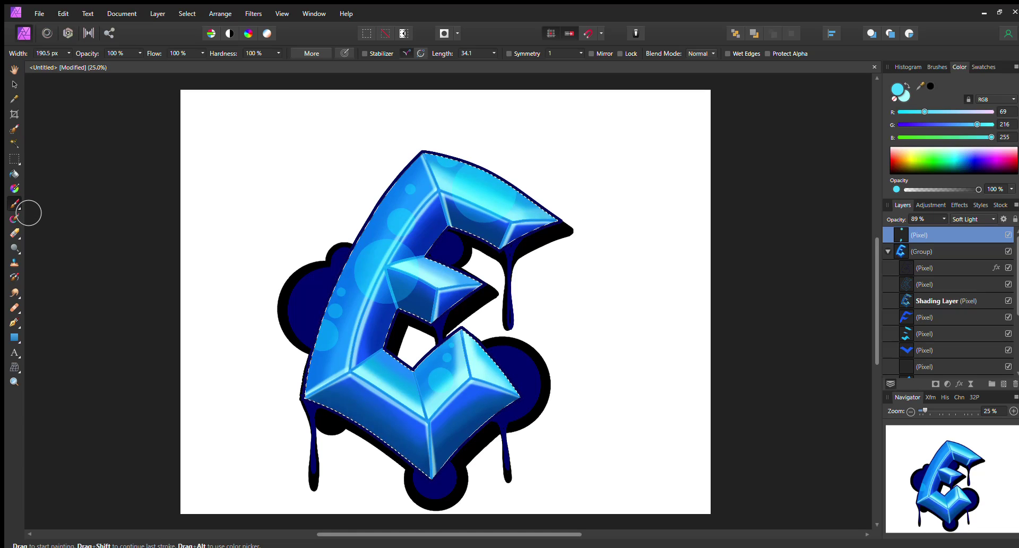
# Stamp darker blue (RGB 0, 56, 177) circles of varying size across the bottom arm's lower faces, and deselect the letter.
pyautogui.click(964, 155)
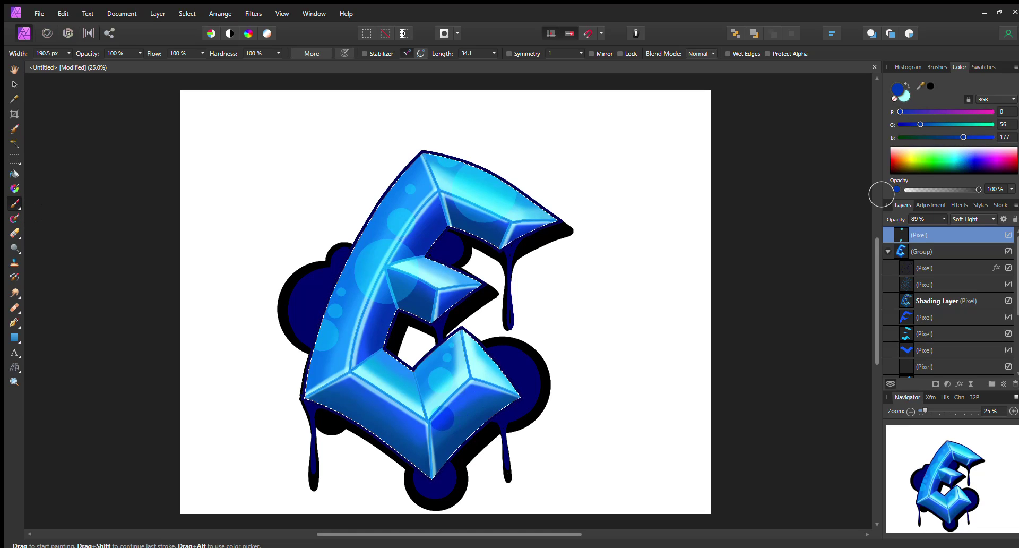
pyautogui.press(']')
pyautogui.press(']')
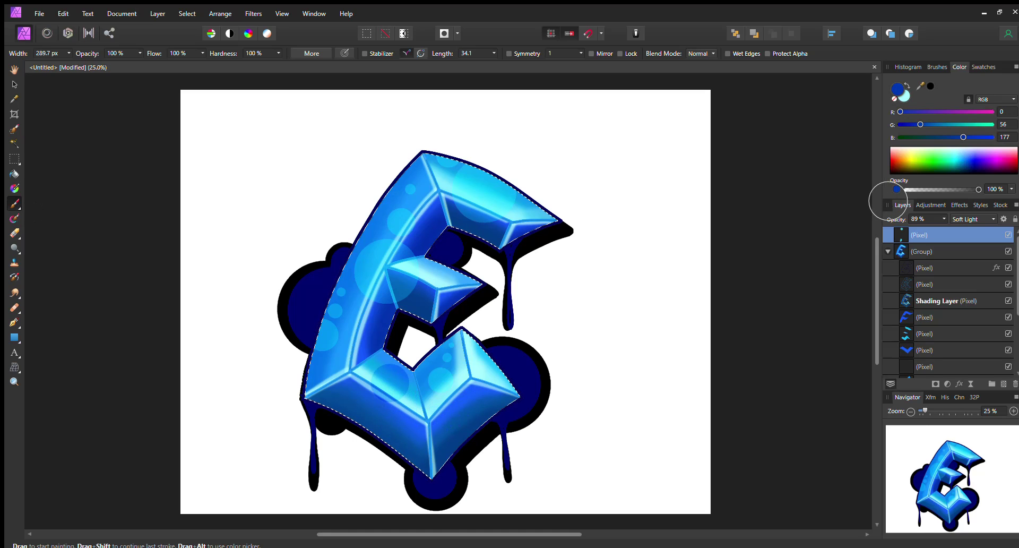
pyautogui.press(']')
pyautogui.press(']')
pyautogui.press(']')
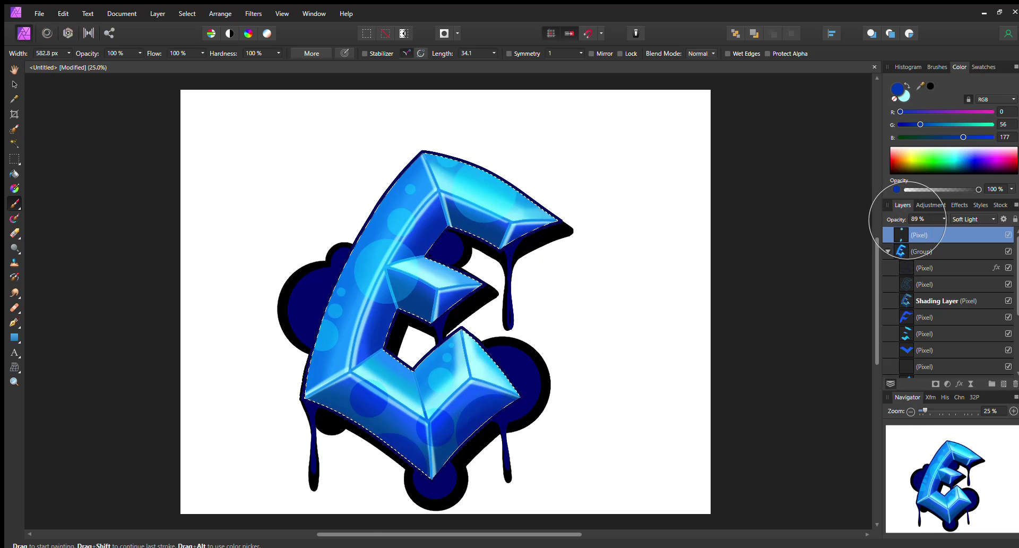
pyautogui.press('[')
pyautogui.press('[')
pyautogui.press('[')
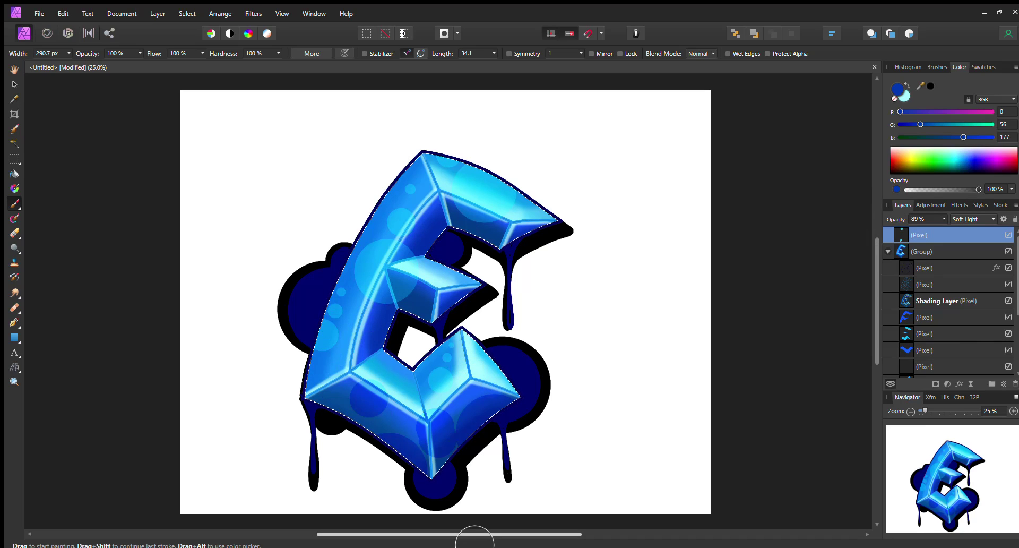
pyautogui.hotkey('ctrl', 'd')
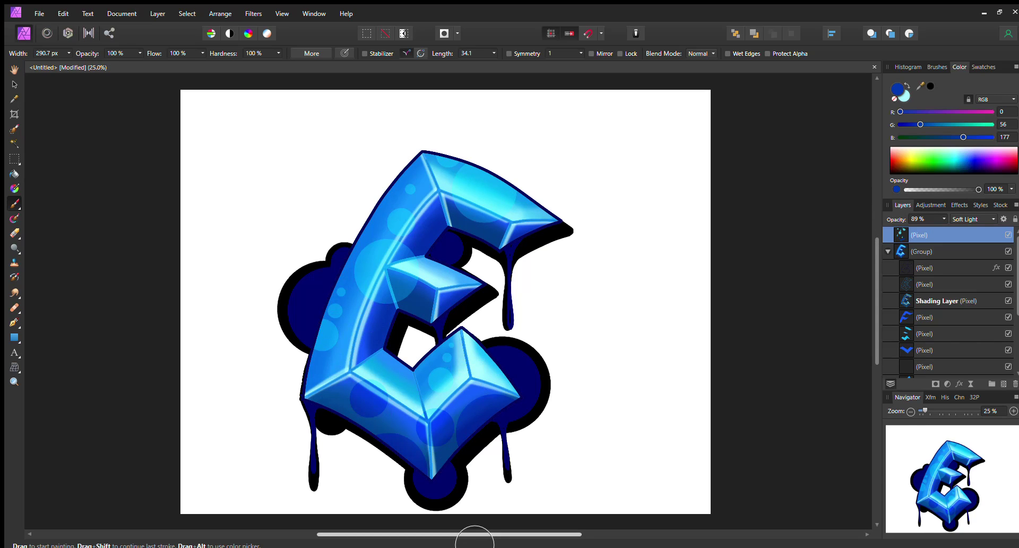
# Add a new pixel layer above the circles and set up a soft white brush, 56.3 px wide with 25% hardness.
pyautogui.click(1004, 383)
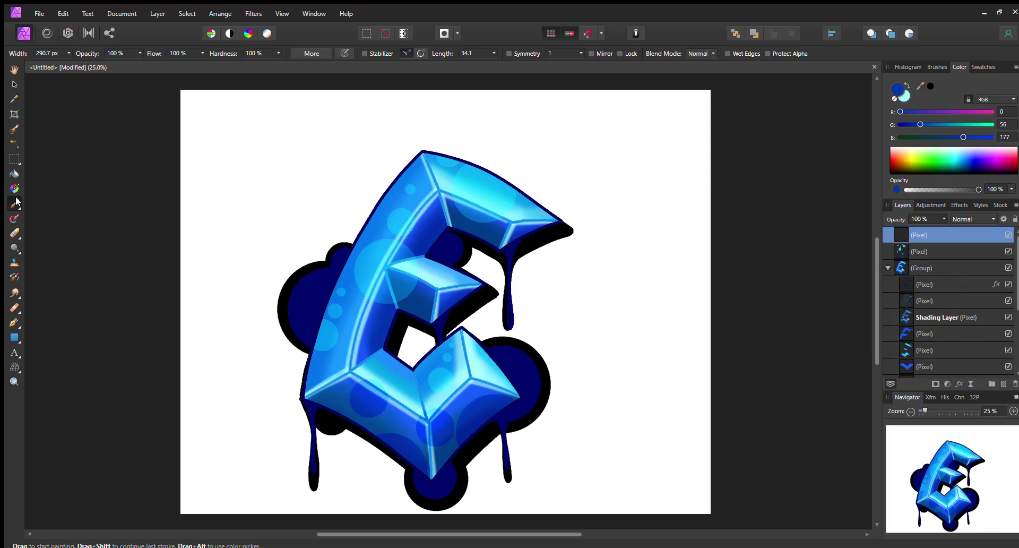
pyautogui.click(937, 67)
pyautogui.click(891, 120)
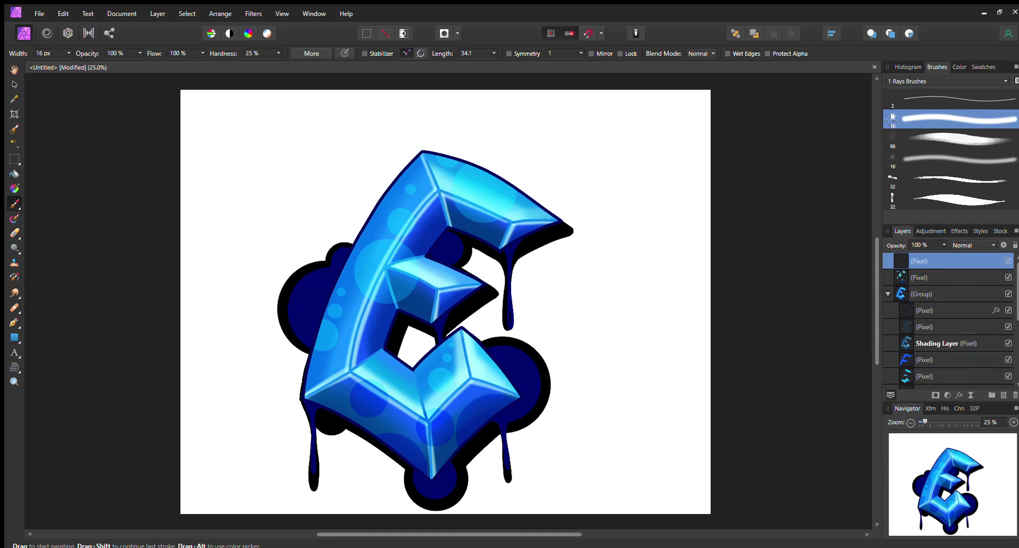
pyautogui.press(']')
pyautogui.press(']')
pyautogui.click(959, 67)
pyautogui.click(984, 67)
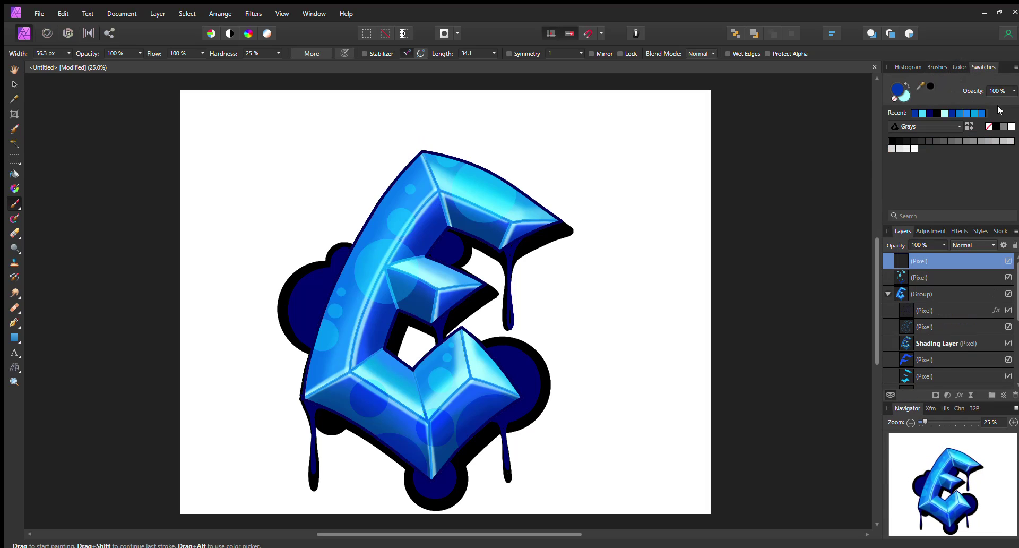
# Paint a white eight-pointed sparkle with straight strokes where the bevel lines meet near the top arm's tip, making the vertical and horizontal rays longest.
pyautogui.click(512, 187)
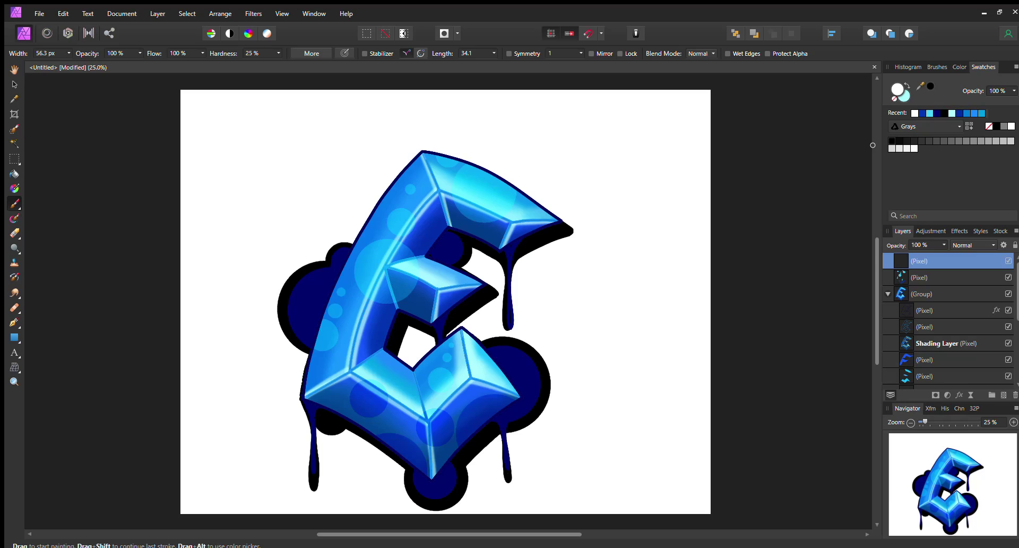
pyautogui.keyDown('shift'); pyautogui.click(510, 267); pyautogui.keyUp('shift')
pyautogui.click(479, 222)
pyautogui.keyDown('shift'); pyautogui.click(547, 223); pyautogui.keyUp('shift')
pyautogui.click(501, 208)
pyautogui.keyDown('shift'); pyautogui.click(524, 237); pyautogui.keyUp('shift')
pyautogui.click(502, 235)
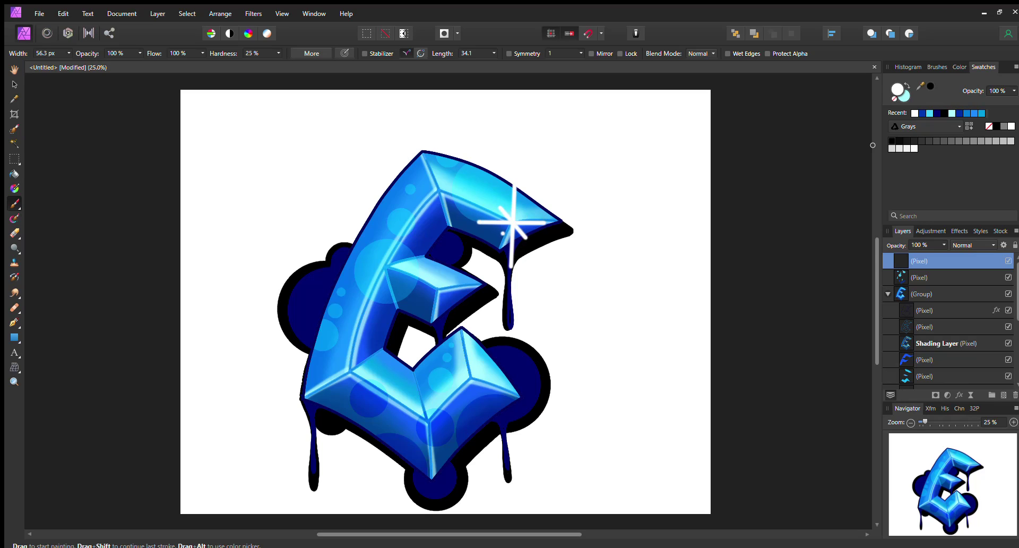
pyautogui.keyDown('shift'); pyautogui.click(522, 212); pyautogui.keyUp('shift')
# Paint a matching white eight-pointed sparkle on the bevel corner where the stem meets the bottom arm.
pyautogui.click(443, 424)
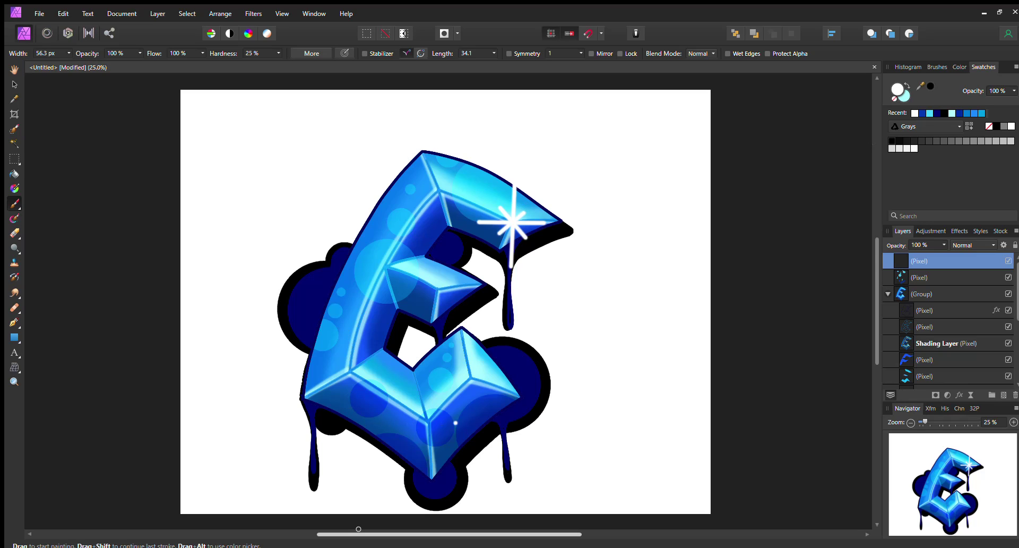
pyautogui.click(352, 317)
pyautogui.keyDown('shift'); pyautogui.click(351, 431); pyautogui.keyUp('shift')
pyautogui.click(313, 375)
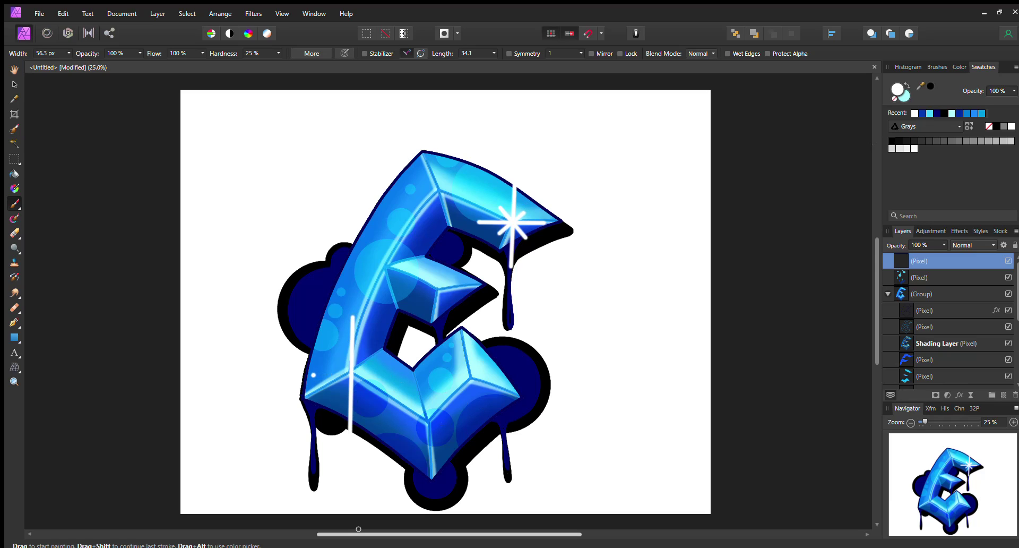
pyautogui.keyDown('shift'); pyautogui.click(313, 375); pyautogui.keyUp('shift')
pyautogui.click(337, 360)
pyautogui.keyDown('shift'); pyautogui.click(365, 389); pyautogui.keyUp('shift')
pyautogui.click(335, 393)
pyautogui.keyDown('shift'); pyautogui.click(365, 363); pyautogui.keyUp('shift')
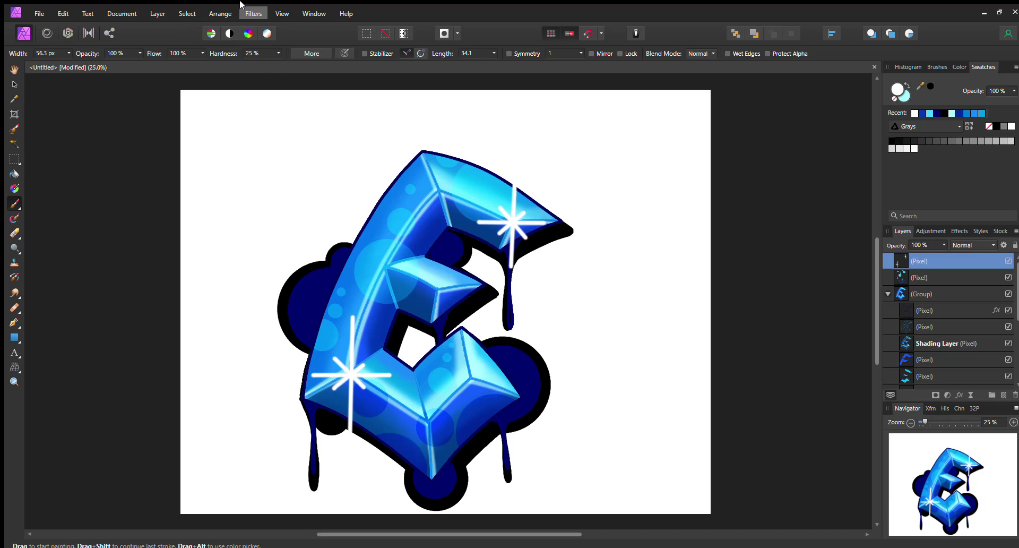
# Apply a slight blur to the sparkle layer to soften the rays into a glow.
pyautogui.click(387, 35)
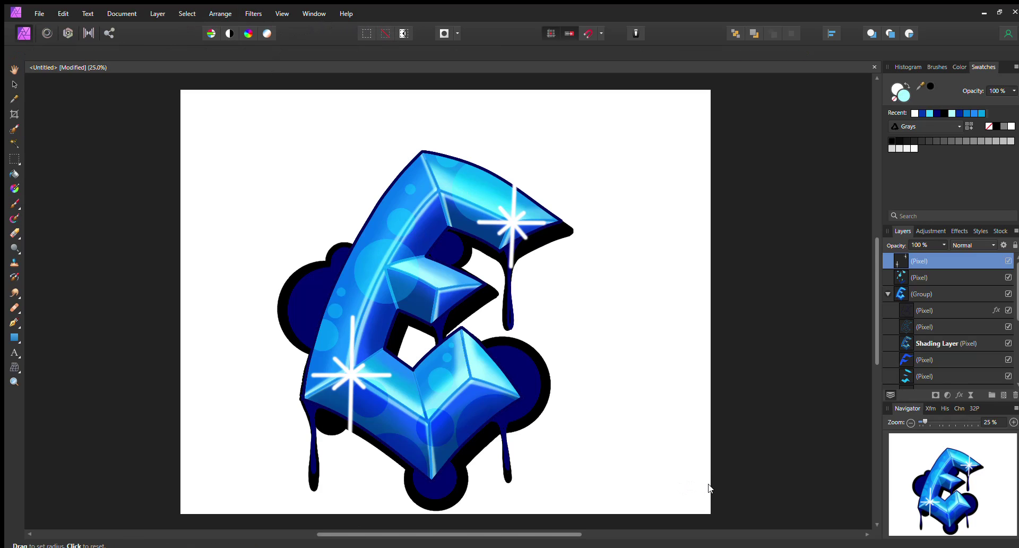
pyautogui.moveTo(719, 483); pyautogui.dragTo(741, 484)
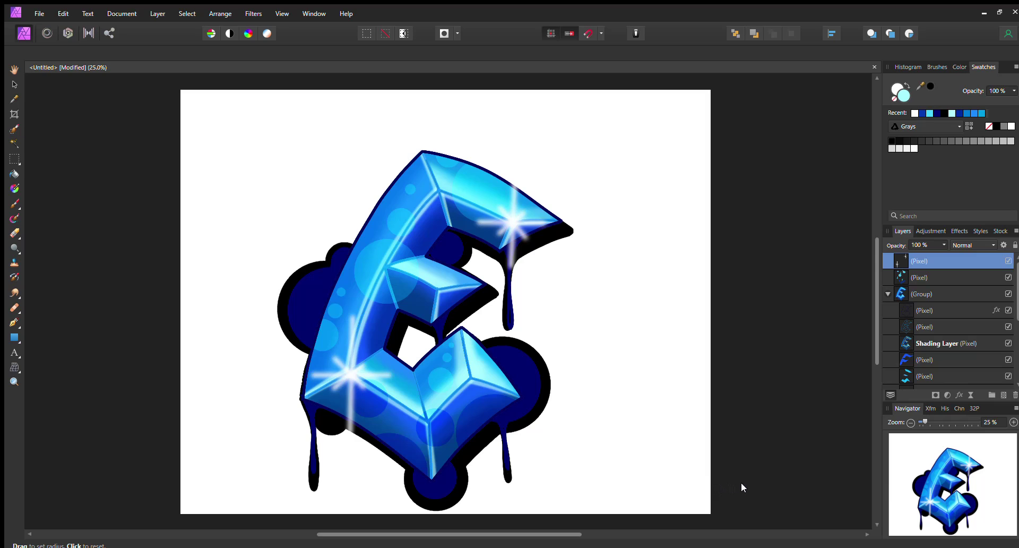
pyautogui.moveTo(742, 483); pyautogui.dragTo(735, 483)
# Sign the artwork below the bottom arm on a new pixel layer with a black 48.7 px brush at 100% hardness.
pyautogui.press('b')
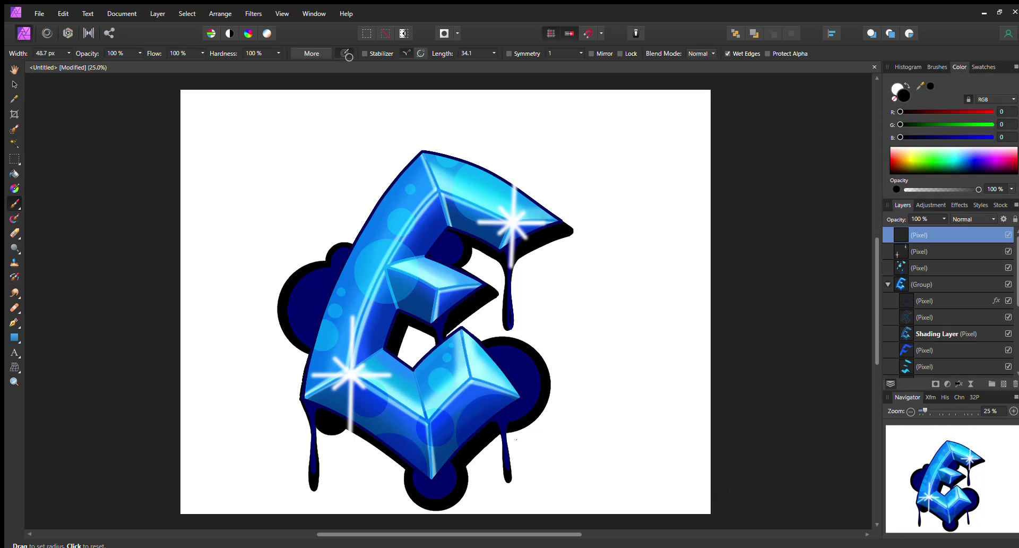
pyautogui.moveTo(516, 439)
pyautogui.mouseDown()
pyautogui.moveTo(544, 447)
pyautogui.moveTo(548, 467)
pyautogui.mouseUp()
pyautogui.moveTo(526, 441); pyautogui.dragTo(519, 465)
pyautogui.moveTo(558, 439)
pyautogui.mouseDown()
pyautogui.moveTo(582, 436)
pyautogui.moveTo(570, 466)
pyautogui.moveTo(589, 426)
pyautogui.moveTo(612, 435)
pyautogui.mouseUp()
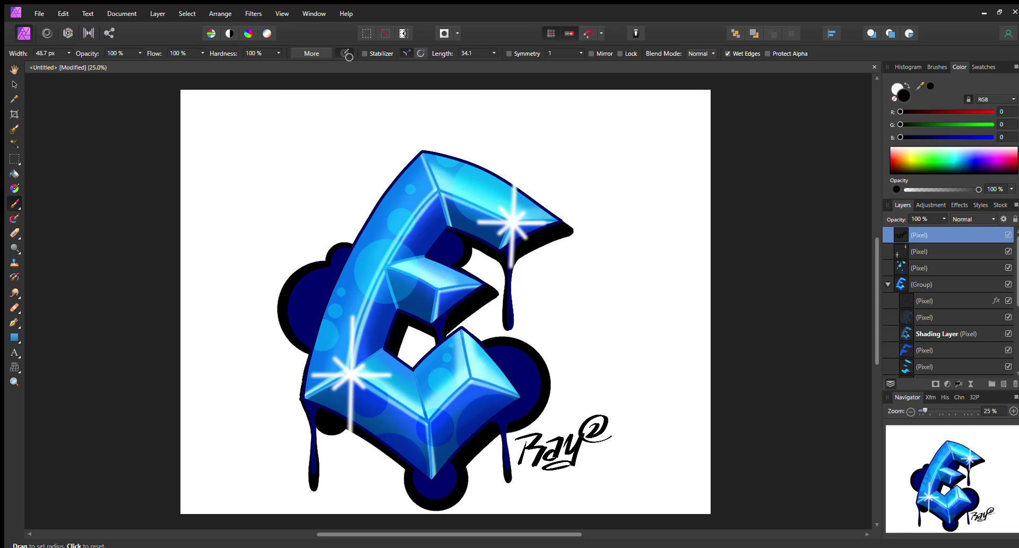